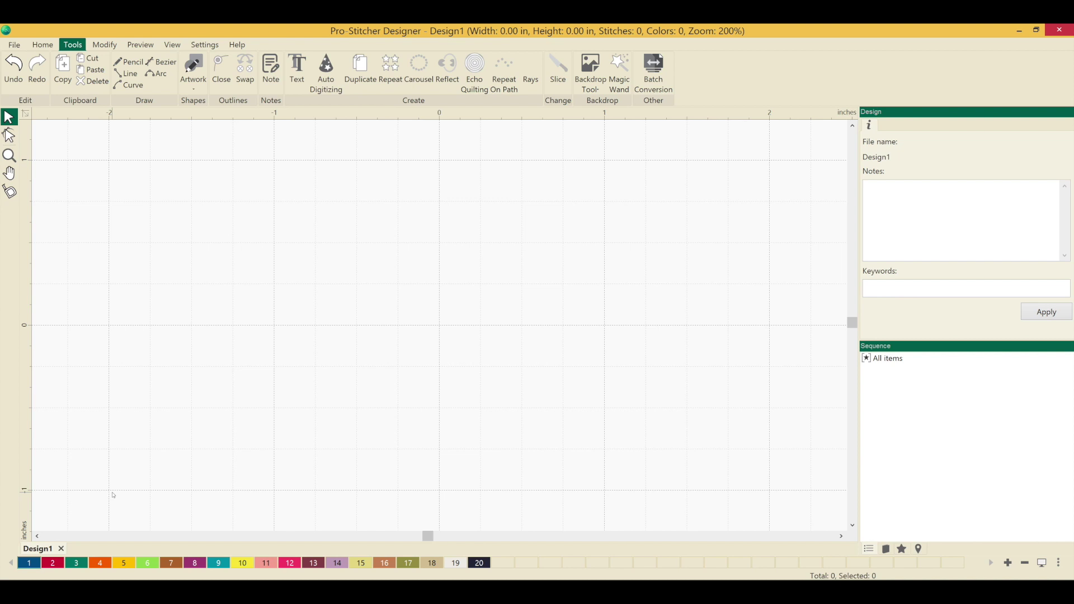
Add three colors, numbers 21 to 23, to the end of Design1's thread palette.
{"action": "right_click", "coordinate": [501, 562]}
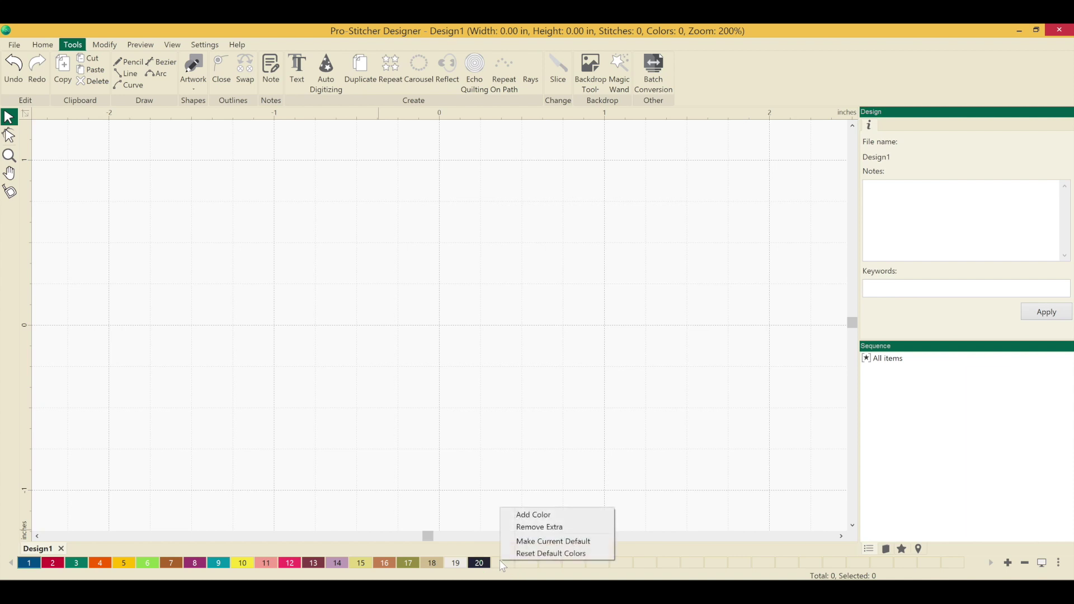
{"action": "left_click", "coordinate": [535, 515]}
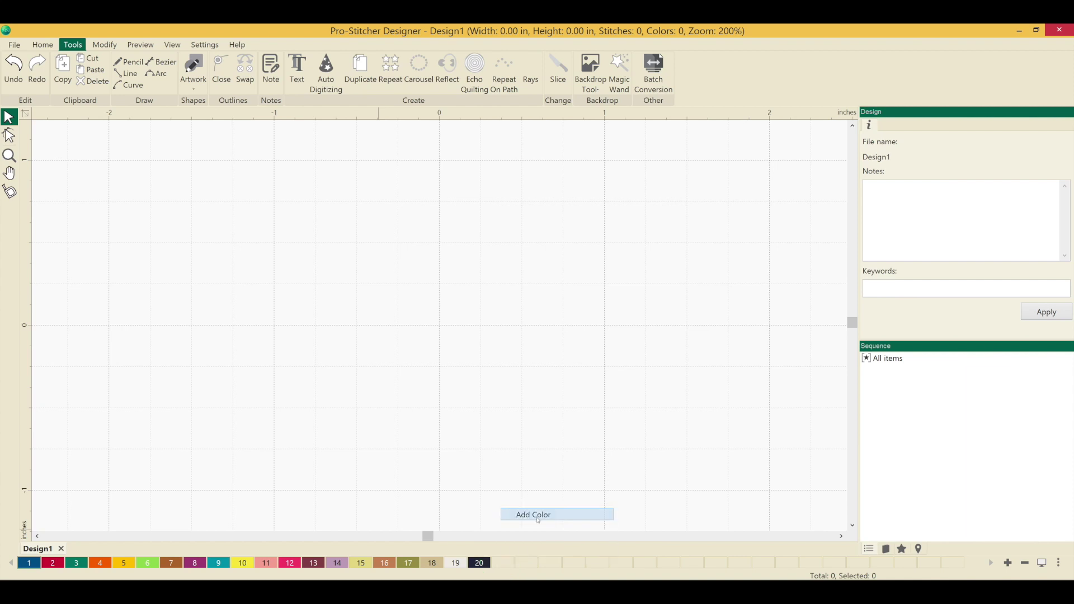
{"action": "right_click", "coordinate": [529, 560]}
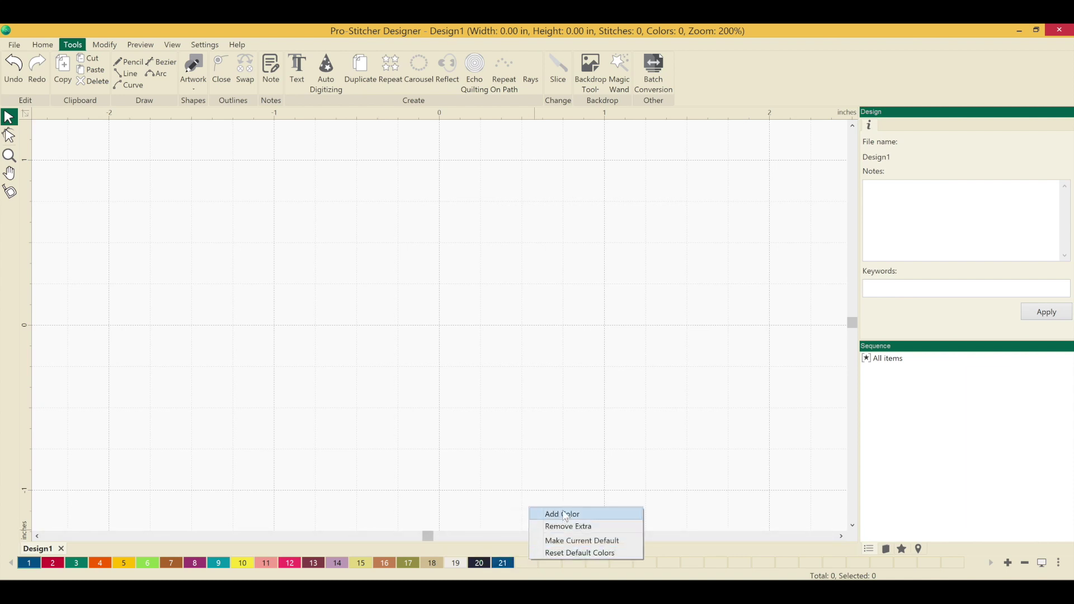
{"action": "left_click", "coordinate": [564, 513]}
{"action": "right_click", "coordinate": [552, 562]}
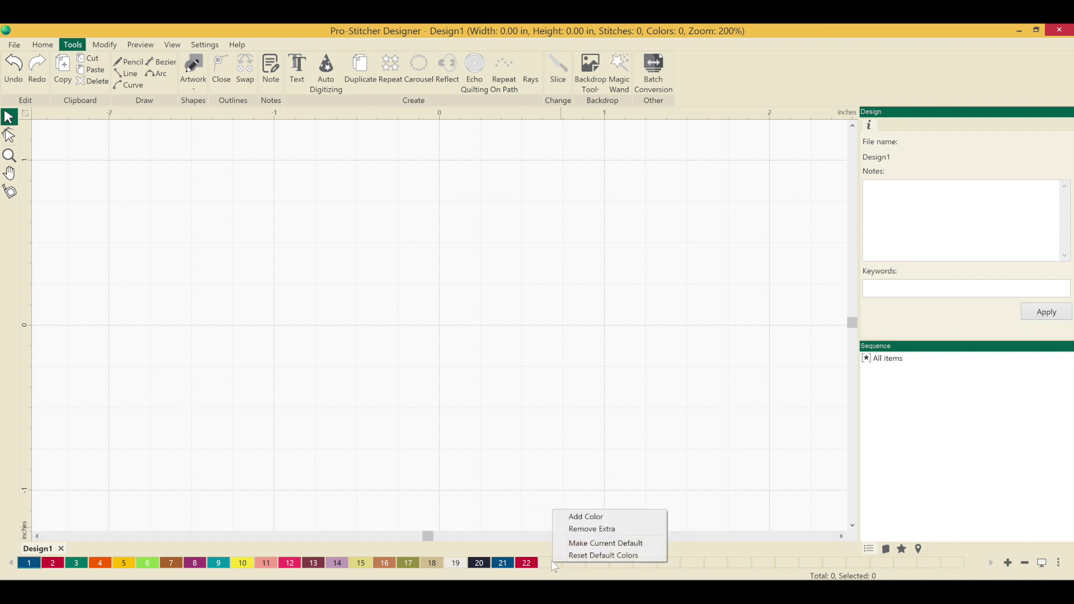
{"action": "left_click", "coordinate": [589, 518]}
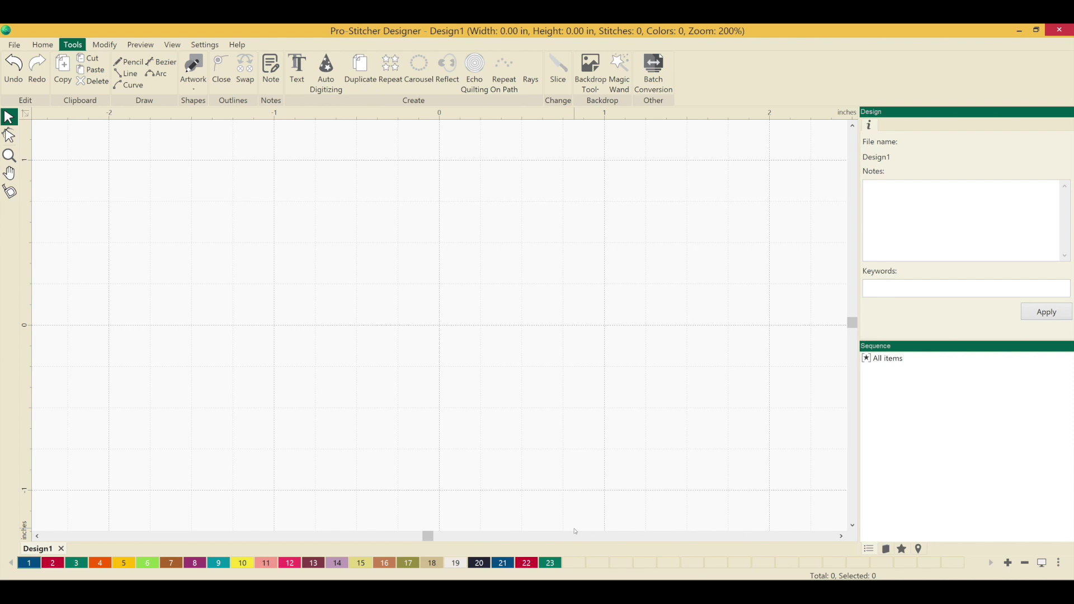
Remove the extra colors from Design1's palette, and add new colors one by one up to number 10.
{"action": "right_click", "coordinate": [572, 566]}
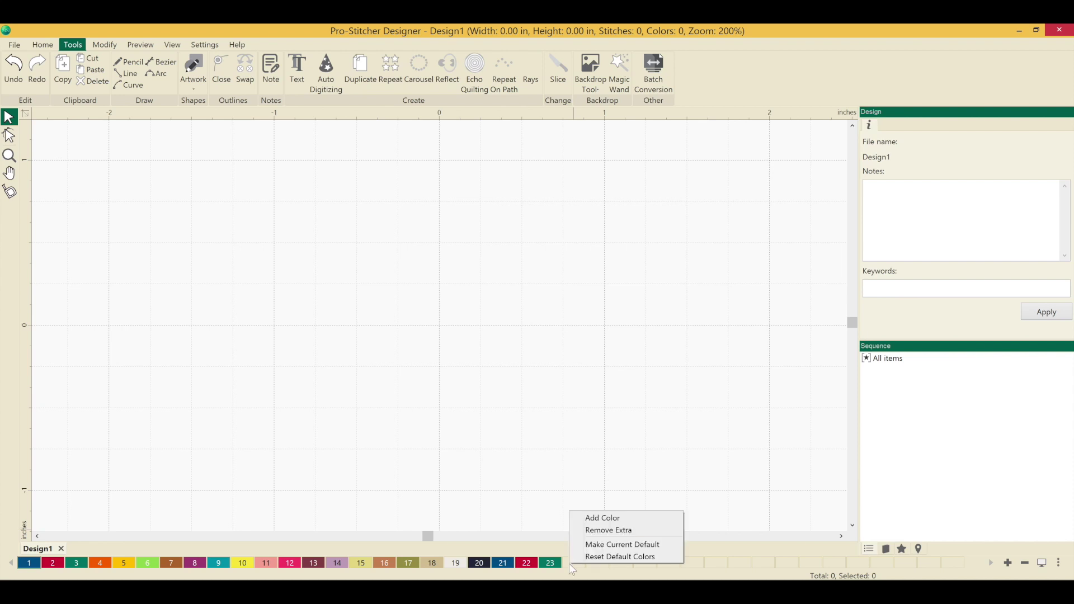
{"action": "left_click", "coordinate": [586, 534]}
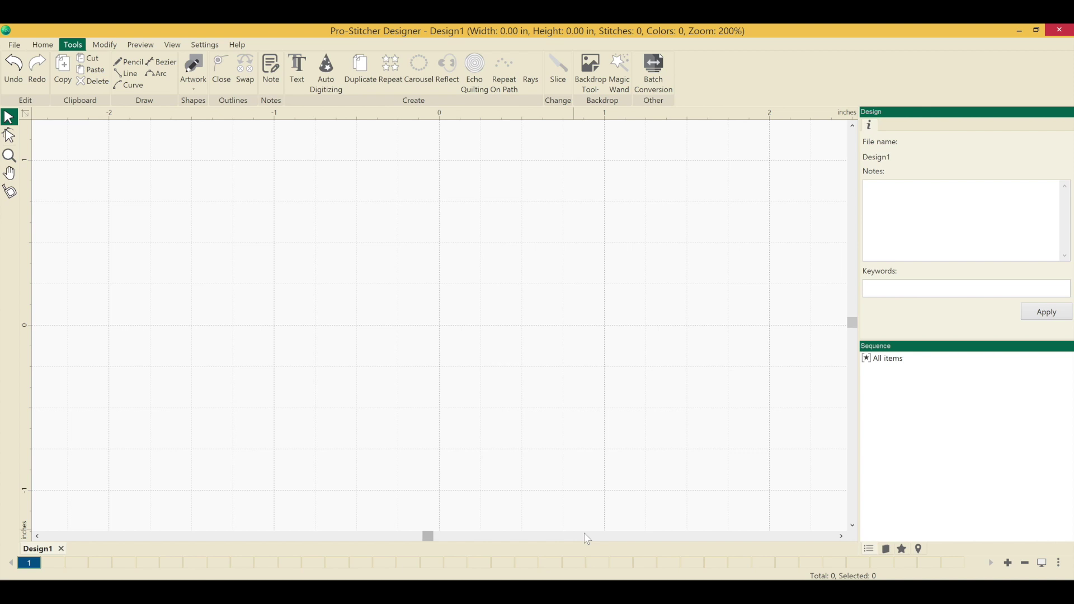
{"action": "right_click", "coordinate": [58, 562]}
{"action": "left_click", "coordinate": [97, 515]}
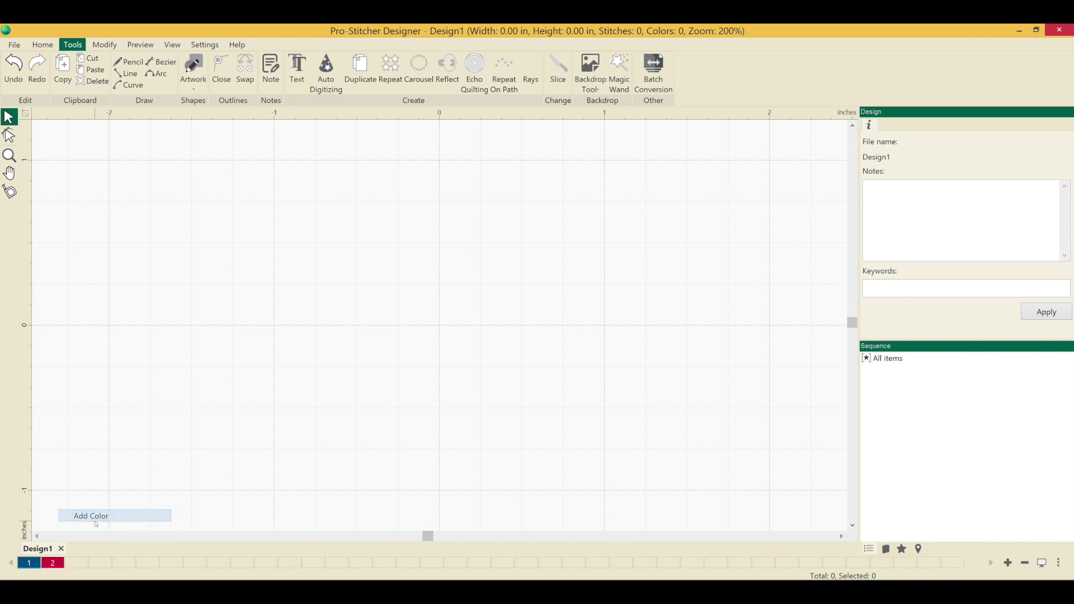
{"action": "right_click", "coordinate": [72, 565]}
{"action": "left_click", "coordinate": [114, 524]}
{"action": "right_click", "coordinate": [96, 561]}
{"action": "left_click", "coordinate": [135, 516]}
{"action": "right_click", "coordinate": [128, 562]}
{"action": "left_click", "coordinate": [185, 516]}
{"action": "right_click", "coordinate": [150, 562]}
{"action": "left_click", "coordinate": [188, 515]}
{"action": "right_click", "coordinate": [174, 562]}
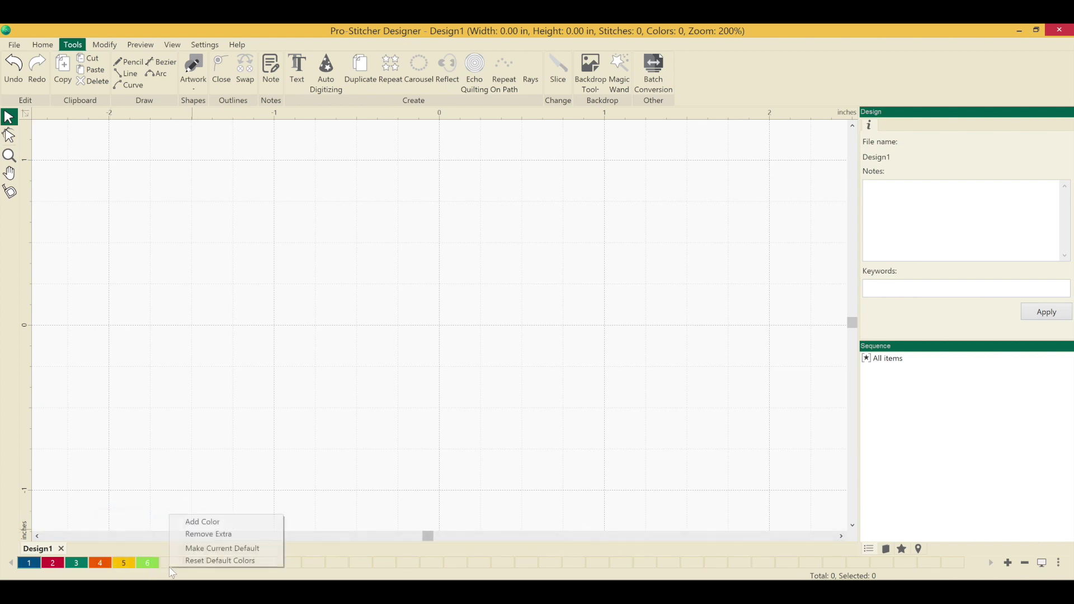
{"action": "left_click", "coordinate": [226, 516]}
{"action": "right_click", "coordinate": [190, 561]}
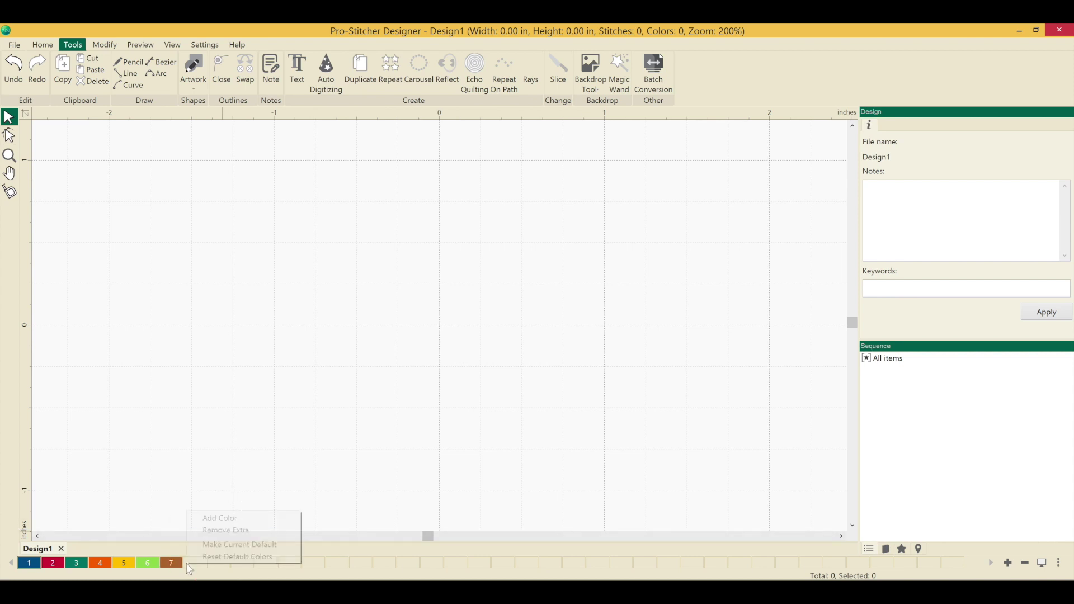
{"action": "left_click", "coordinate": [217, 515]}
{"action": "right_click", "coordinate": [217, 564]}
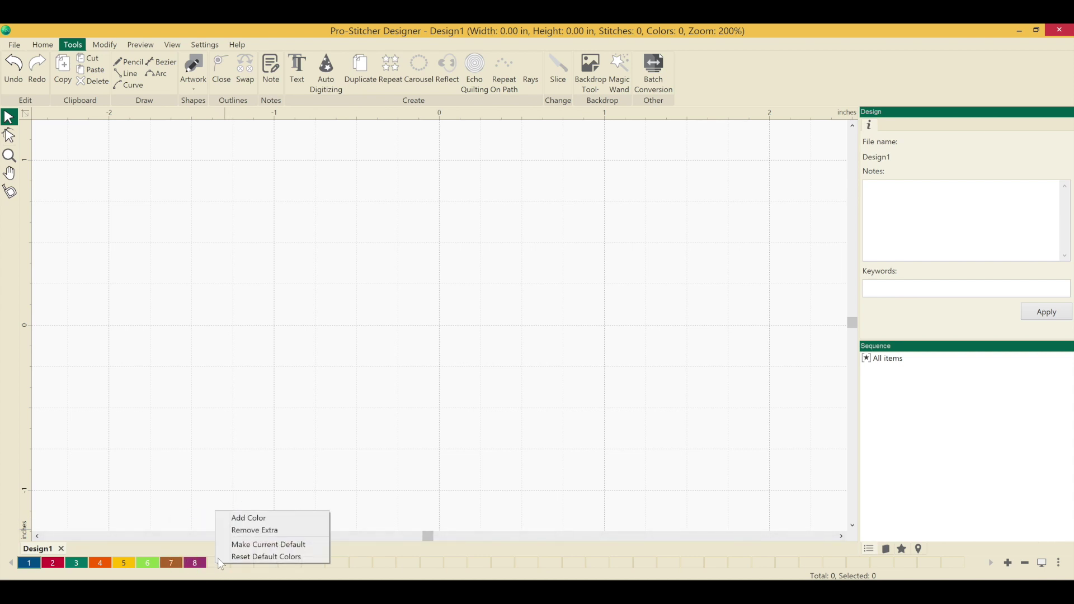
{"action": "left_click", "coordinate": [239, 516]}
{"action": "right_click", "coordinate": [239, 562]}
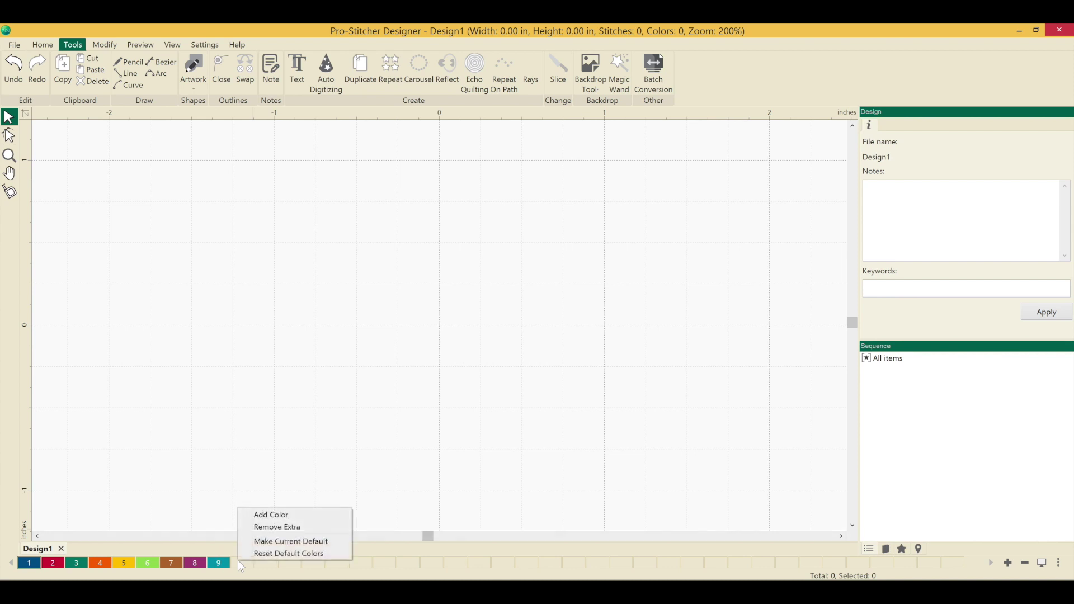
{"action": "left_click", "coordinate": [278, 516]}
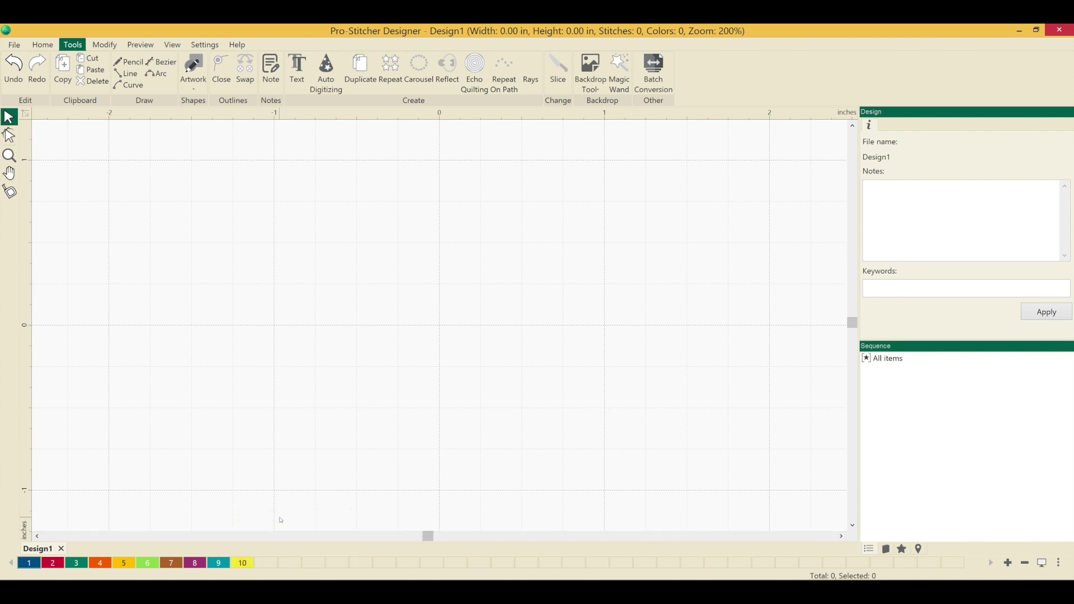
Make the current ten-color palette the default and accept replacing the default colors.
{"action": "right_click", "coordinate": [263, 561]}
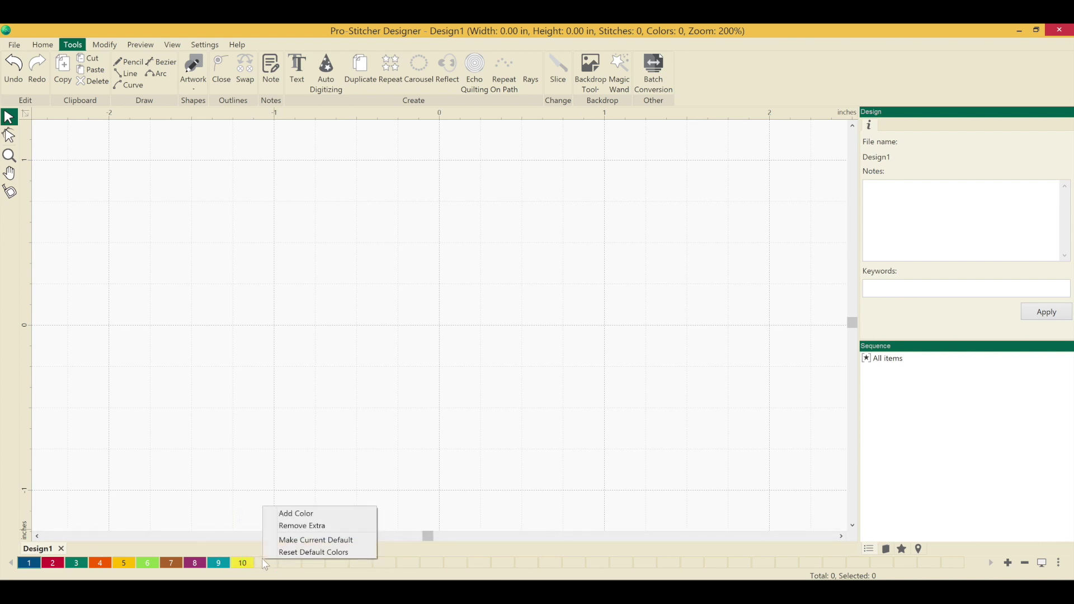
{"action": "left_click", "coordinate": [296, 544]}
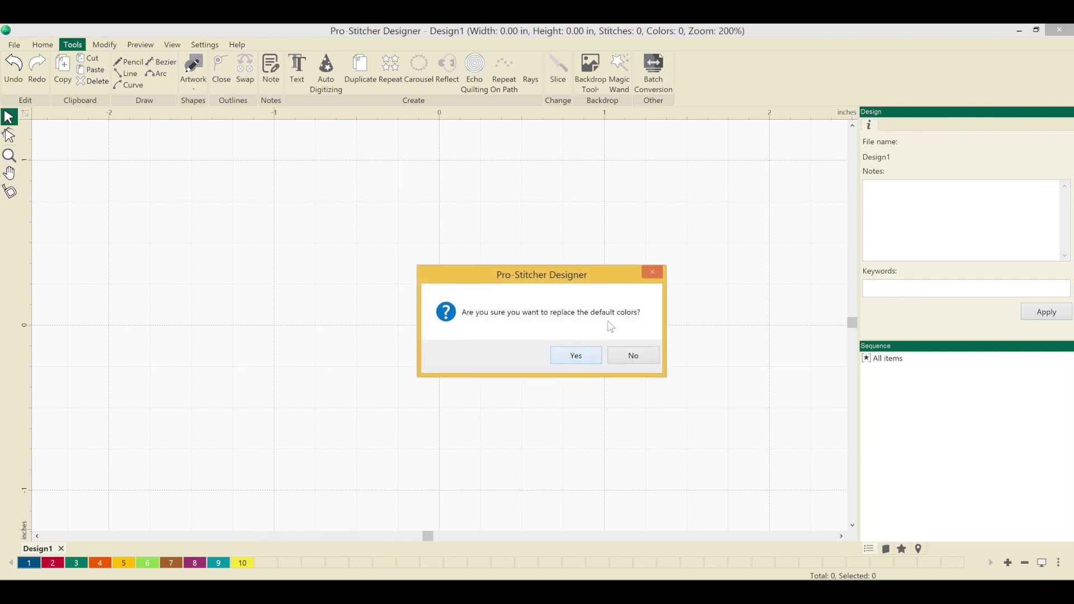
{"action": "left_click", "coordinate": [580, 358]}
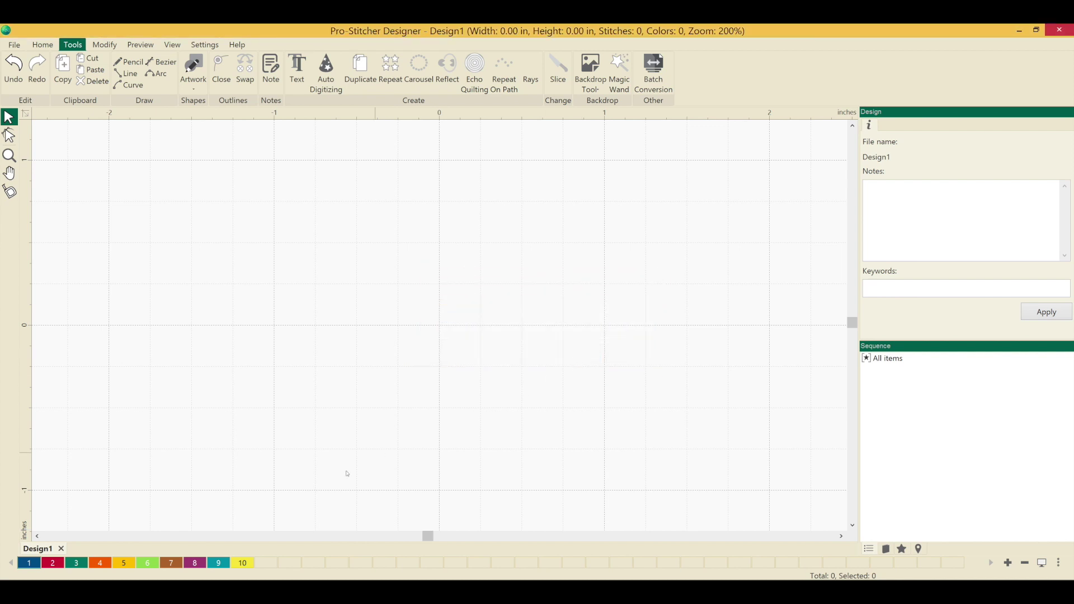
Add six more colors, numbers 11 to 16, after the ten-color palette.
{"action": "right_click", "coordinate": [268, 565]}
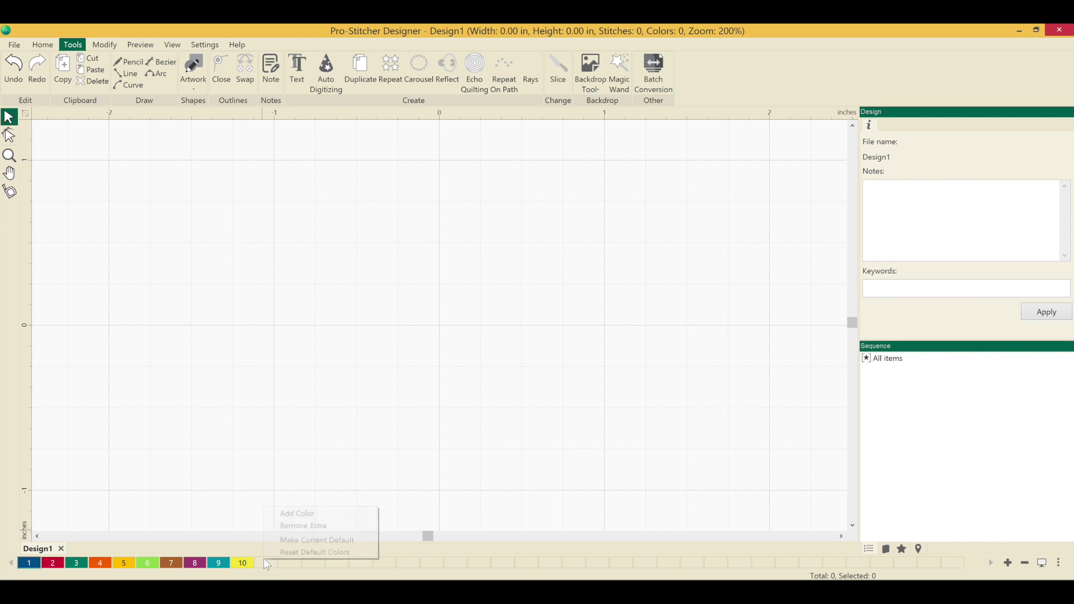
{"action": "left_click", "coordinate": [300, 510]}
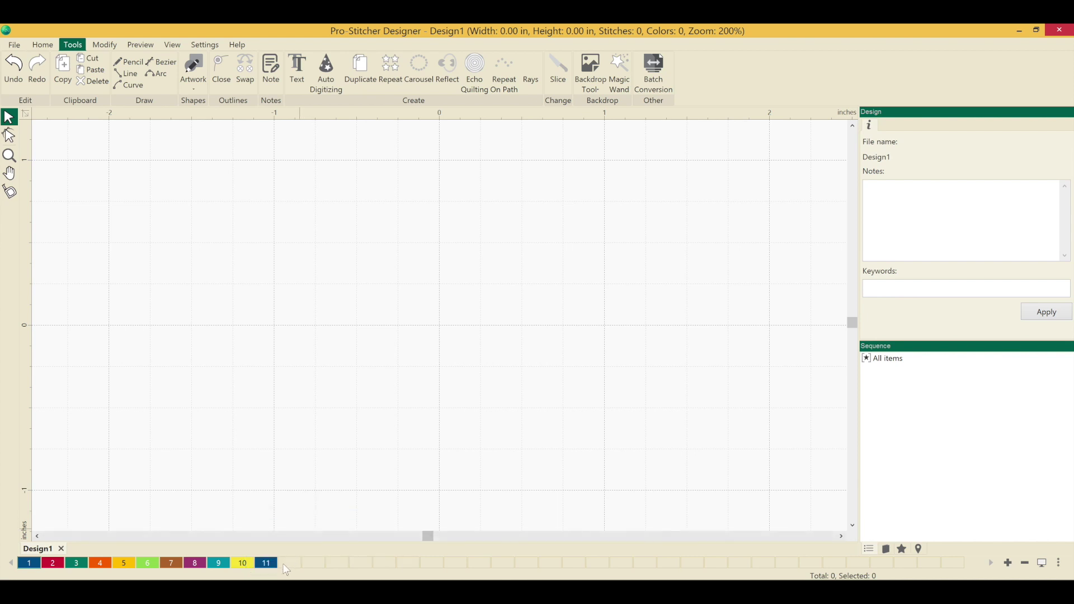
{"action": "right_click", "coordinate": [287, 567]}
{"action": "left_click", "coordinate": [314, 512]}
{"action": "right_click", "coordinate": [308, 567]}
{"action": "left_click", "coordinate": [330, 513]}
{"action": "right_click", "coordinate": [334, 560]}
{"action": "left_click", "coordinate": [360, 513]}
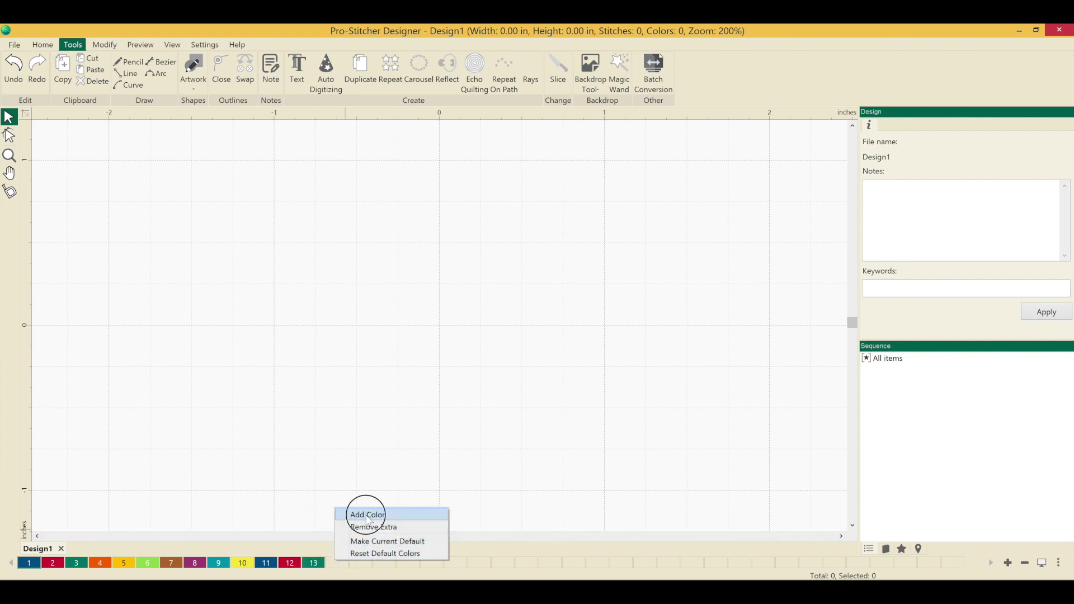
{"action": "right_click", "coordinate": [356, 565]}
{"action": "left_click", "coordinate": [393, 517]}
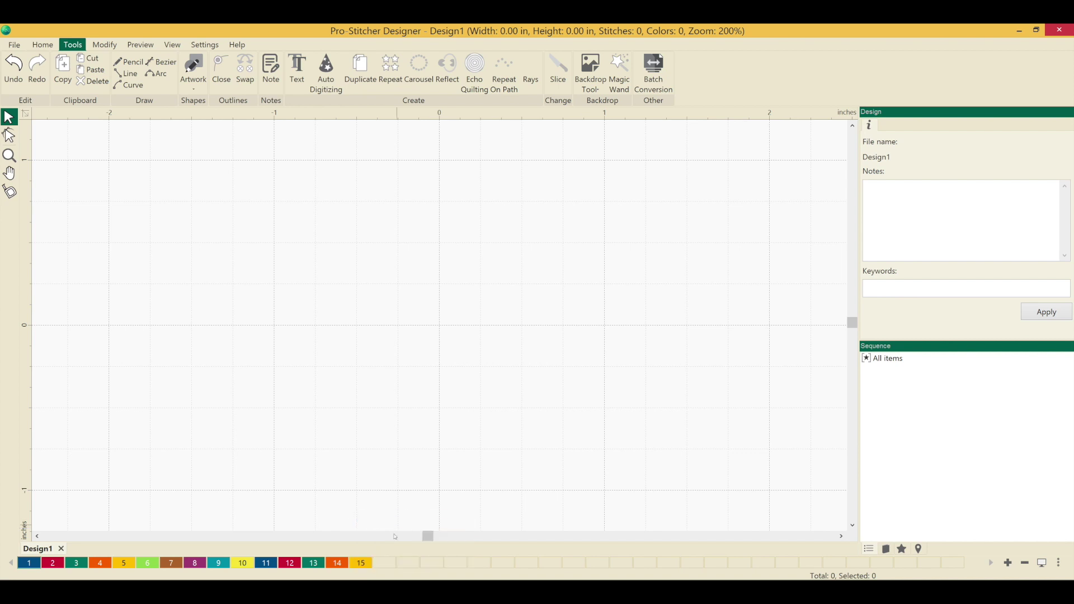
{"action": "right_click", "coordinate": [385, 567]}
{"action": "left_click", "coordinate": [412, 513]}
Reset the default colors and create a new design to check its starting palette.
{"action": "right_click", "coordinate": [402, 562]}
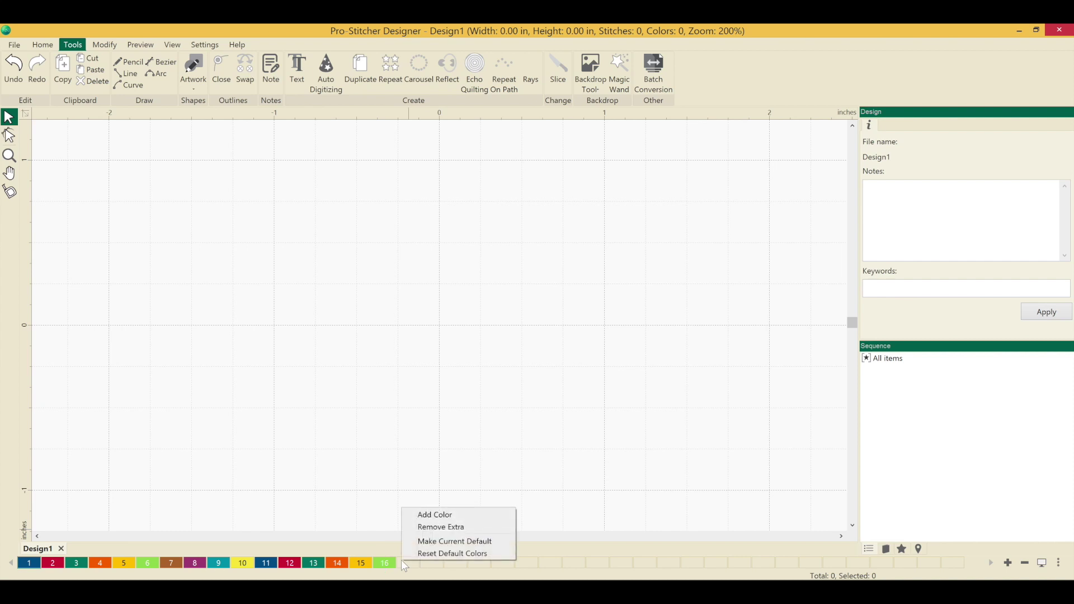
{"action": "left_click", "coordinate": [433, 554]}
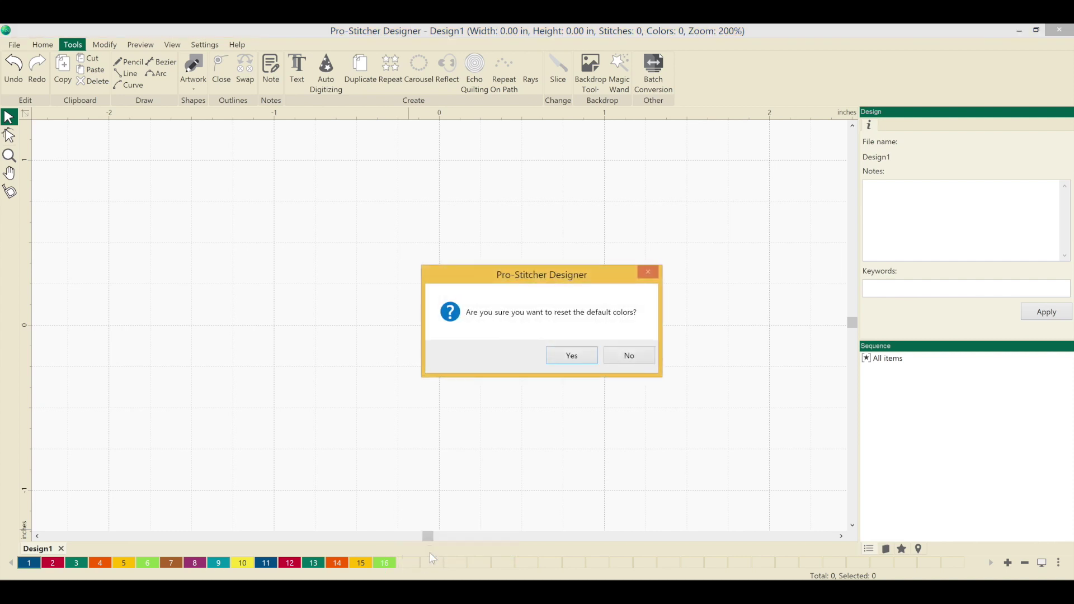
{"action": "left_click", "coordinate": [580, 360]}
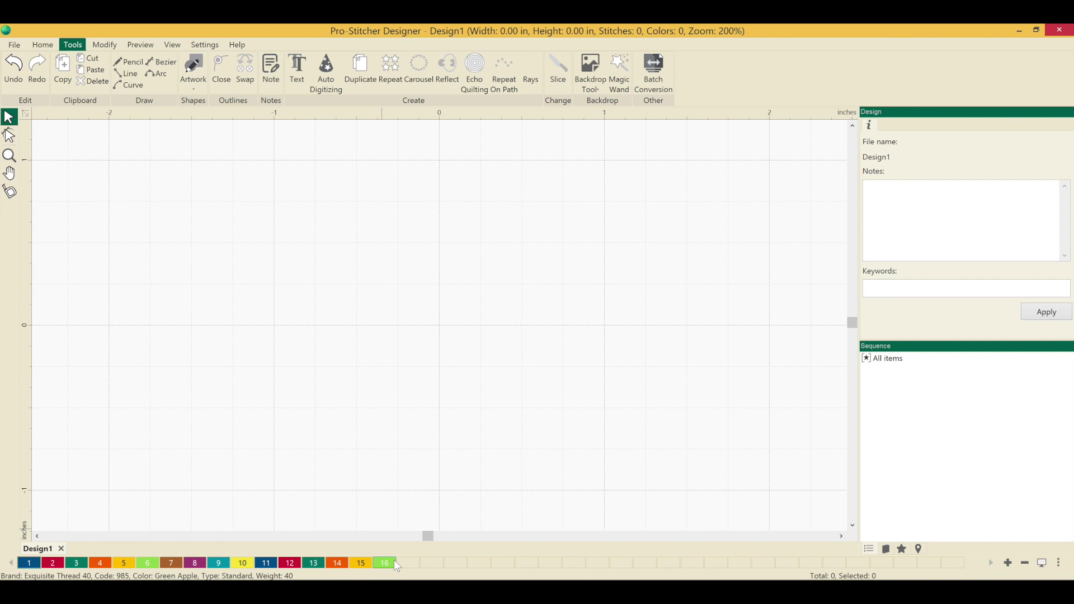
{"action": "left_click", "coordinate": [22, 44]}
{"action": "left_click", "coordinate": [25, 57]}
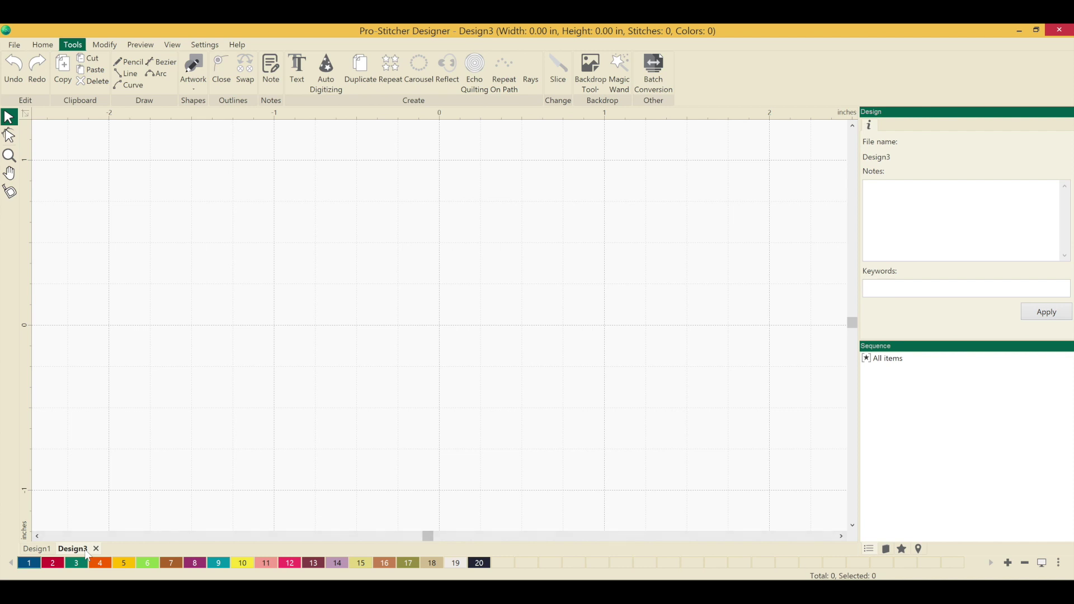
Return to Design1 and remove all extra colors from its palette.
{"action": "left_click", "coordinate": [36, 548]}
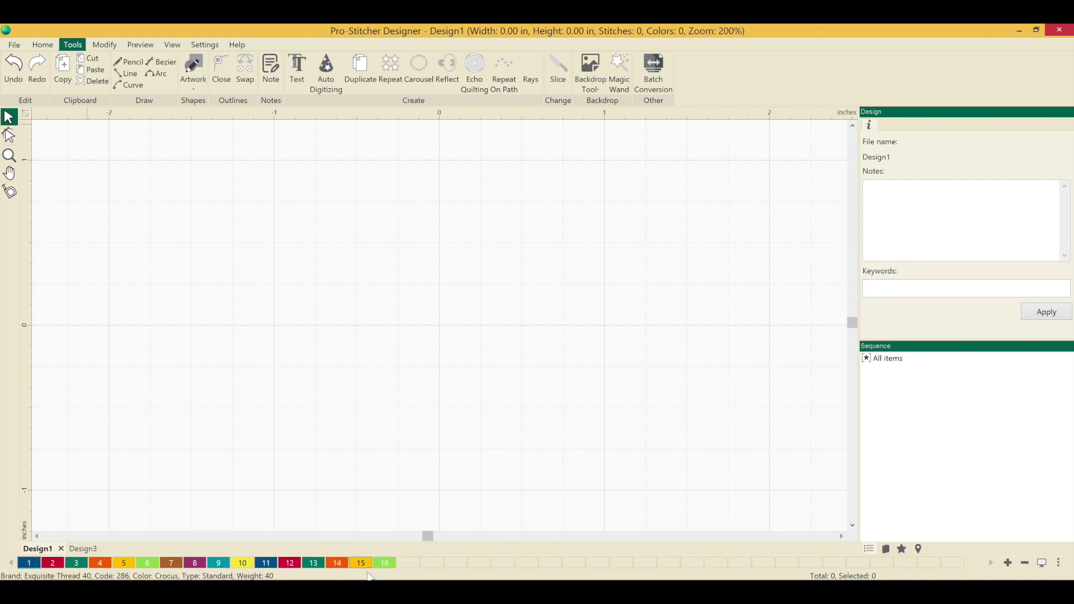
{"action": "right_click", "coordinate": [401, 564]}
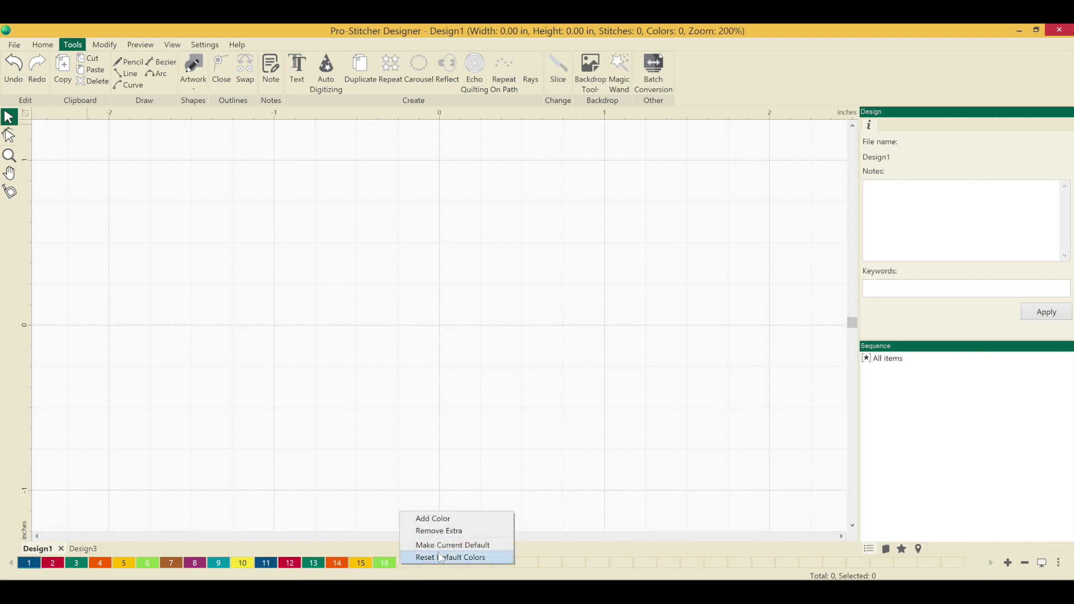
{"action": "left_click", "coordinate": [442, 531]}
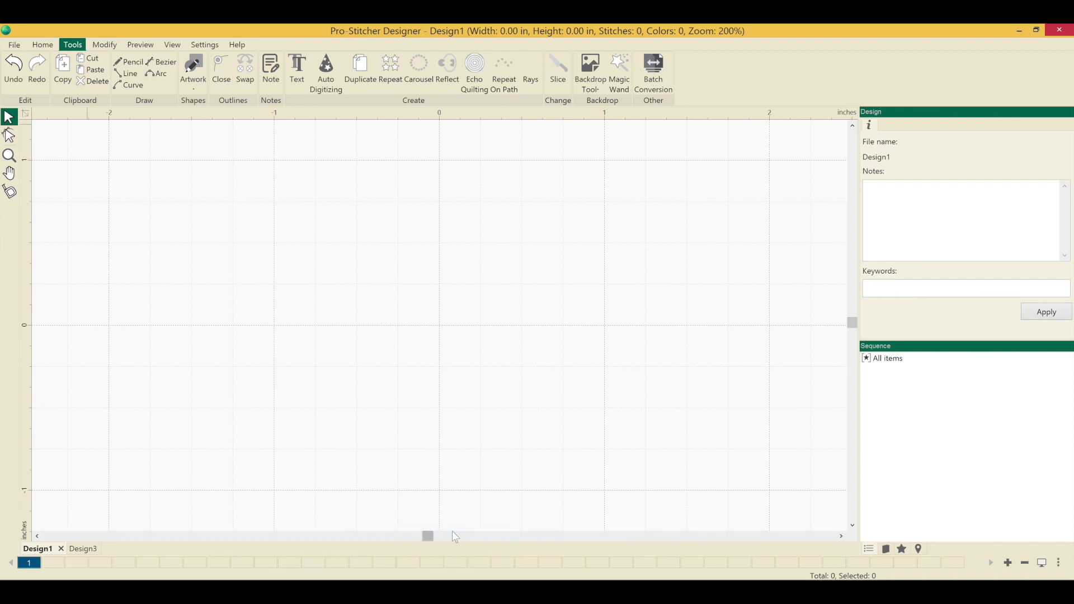
Add colors one by one to Design1's palette until it holds 20 colors.
{"action": "right_click", "coordinate": [58, 563]}
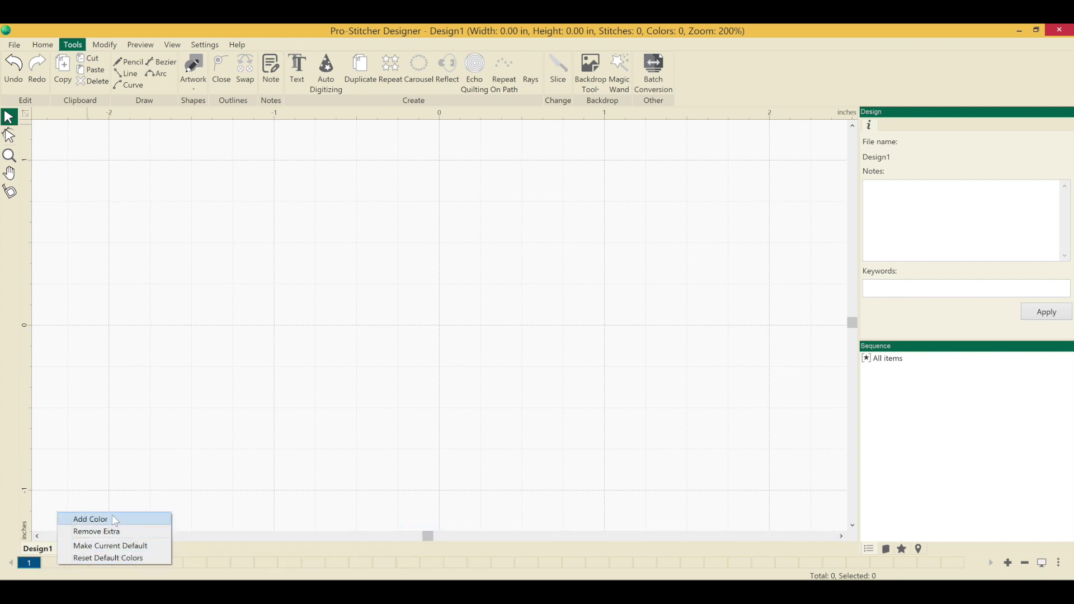
{"action": "left_click", "coordinate": [115, 519]}
{"action": "right_click", "coordinate": [82, 558]}
{"action": "left_click", "coordinate": [139, 503]}
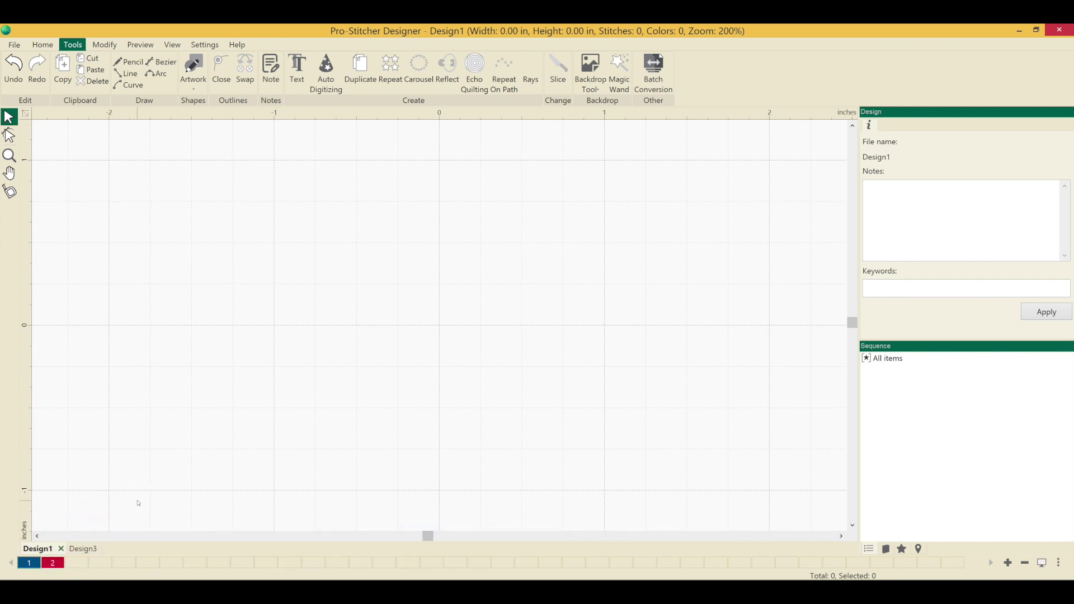
{"action": "right_click", "coordinate": [82, 564]}
{"action": "left_click", "coordinate": [130, 511]}
{"action": "right_click", "coordinate": [118, 564]}
{"action": "left_click", "coordinate": [162, 515]}
{"action": "right_click", "coordinate": [153, 564]}
{"action": "left_click", "coordinate": [198, 519]}
{"action": "right_click", "coordinate": [174, 560]}
{"action": "left_click", "coordinate": [207, 512]}
{"action": "right_click", "coordinate": [198, 557]}
{"action": "left_click", "coordinate": [218, 513]}
{"action": "right_click", "coordinate": [224, 563]}
{"action": "left_click", "coordinate": [258, 513]}
{"action": "right_click", "coordinate": [247, 562]}
{"action": "left_click", "coordinate": [277, 515]}
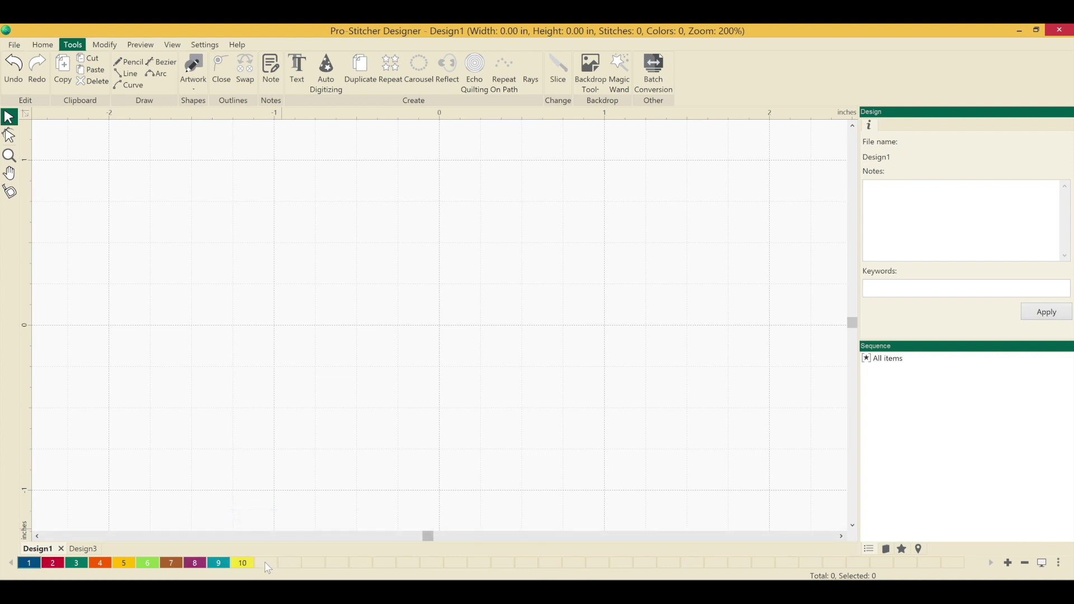
{"action": "right_click", "coordinate": [264, 561]}
{"action": "left_click", "coordinate": [311, 515]}
{"action": "right_click", "coordinate": [293, 560]}
{"action": "left_click", "coordinate": [327, 514]}
{"action": "right_click", "coordinate": [307, 564]}
{"action": "left_click", "coordinate": [347, 517]}
{"action": "right_click", "coordinate": [338, 561]}
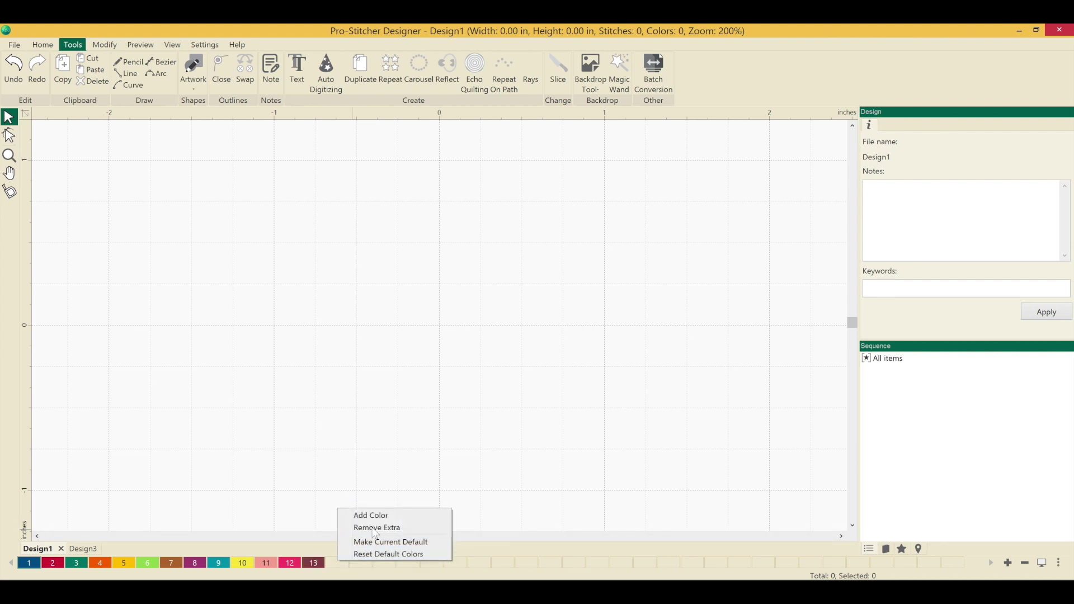
{"action": "left_click", "coordinate": [371, 515]}
{"action": "right_click", "coordinate": [364, 563]}
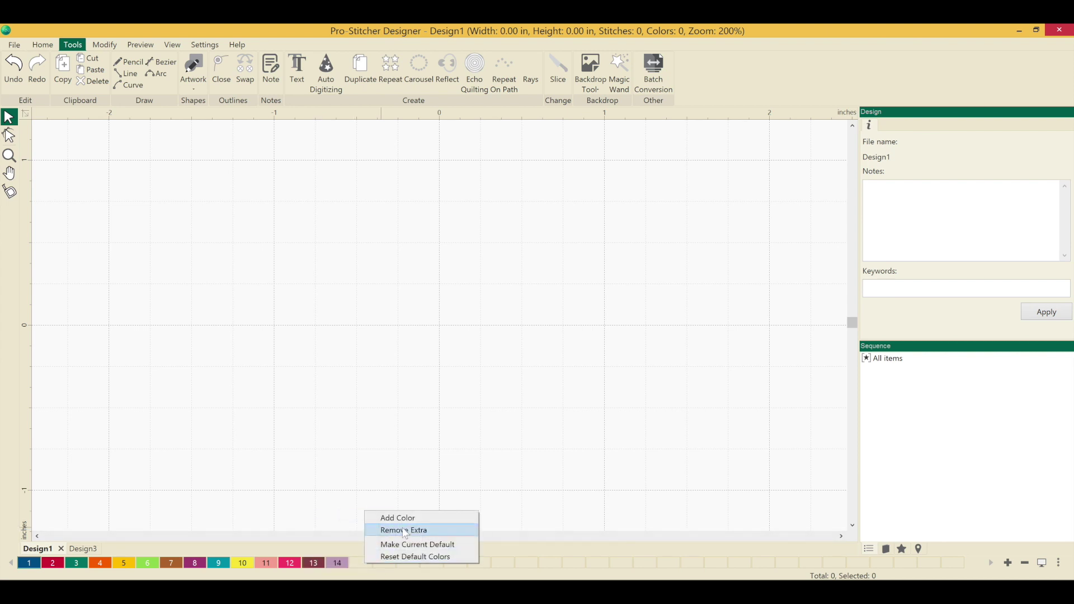
{"action": "left_click", "coordinate": [413, 520]}
{"action": "right_click", "coordinate": [386, 562]}
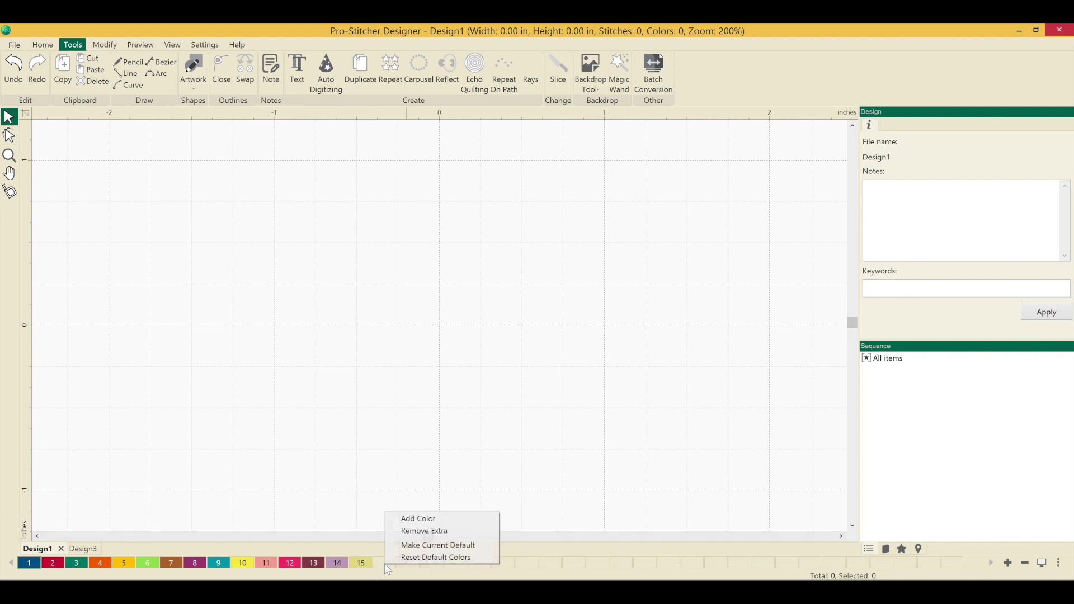
{"action": "left_click", "coordinate": [411, 518]}
{"action": "right_click", "coordinate": [409, 563]}
{"action": "left_click", "coordinate": [454, 520]}
{"action": "right_click", "coordinate": [431, 563]}
{"action": "left_click", "coordinate": [474, 518]}
{"action": "right_click", "coordinate": [458, 562]}
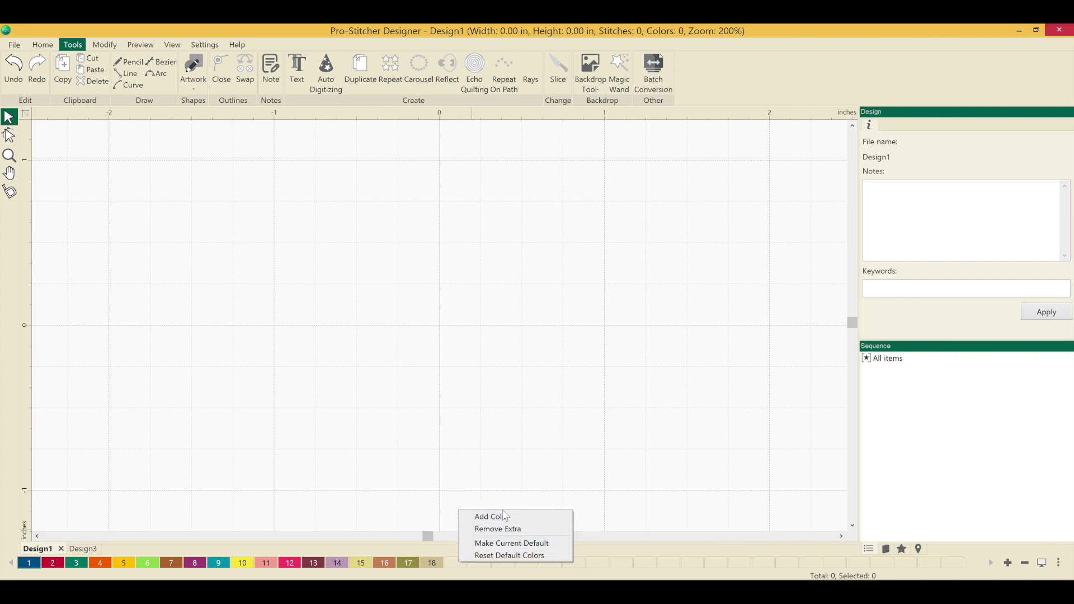
{"action": "left_click", "coordinate": [505, 515]}
{"action": "right_click", "coordinate": [474, 566]}
{"action": "left_click", "coordinate": [500, 516]}
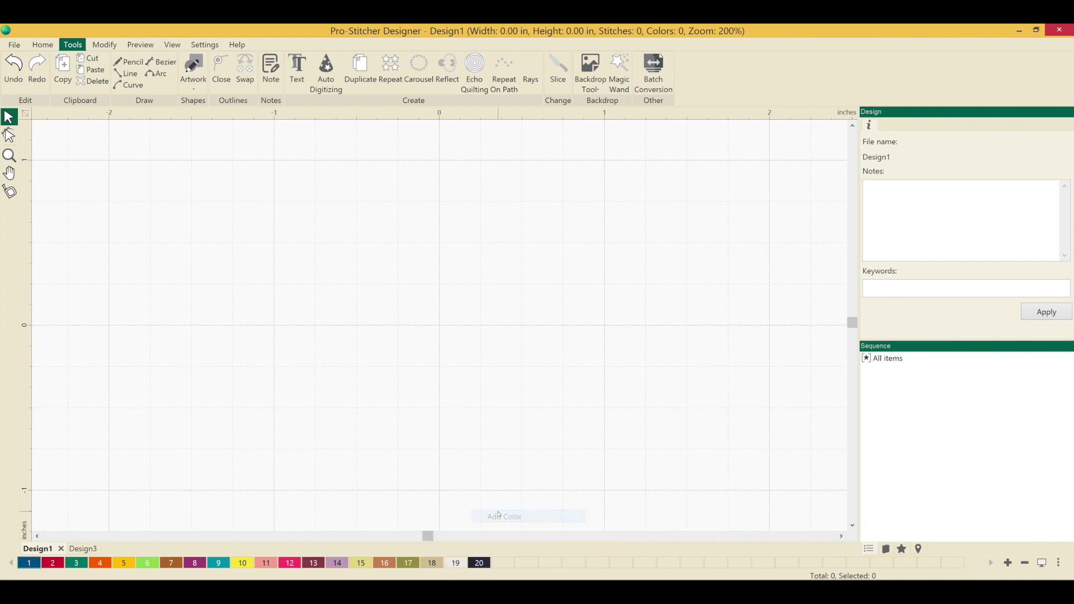
Open the design 6 Petal Flower.hqv from the Blocks folder.
{"action": "left_click", "coordinate": [14, 45]}
{"action": "left_click", "coordinate": [24, 70]}
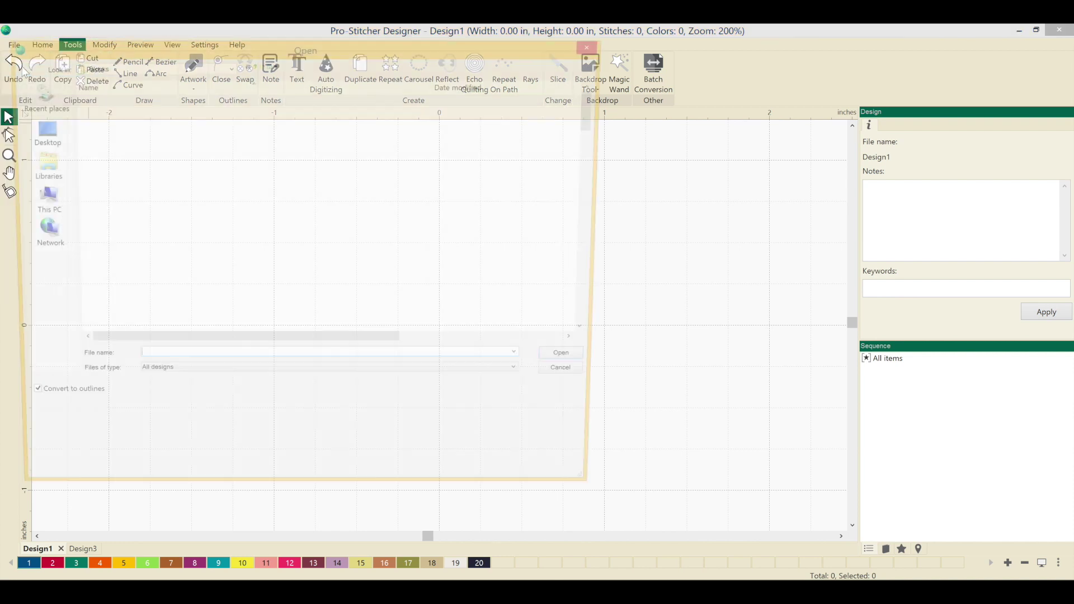
{"action": "left_click", "coordinate": [129, 98]}
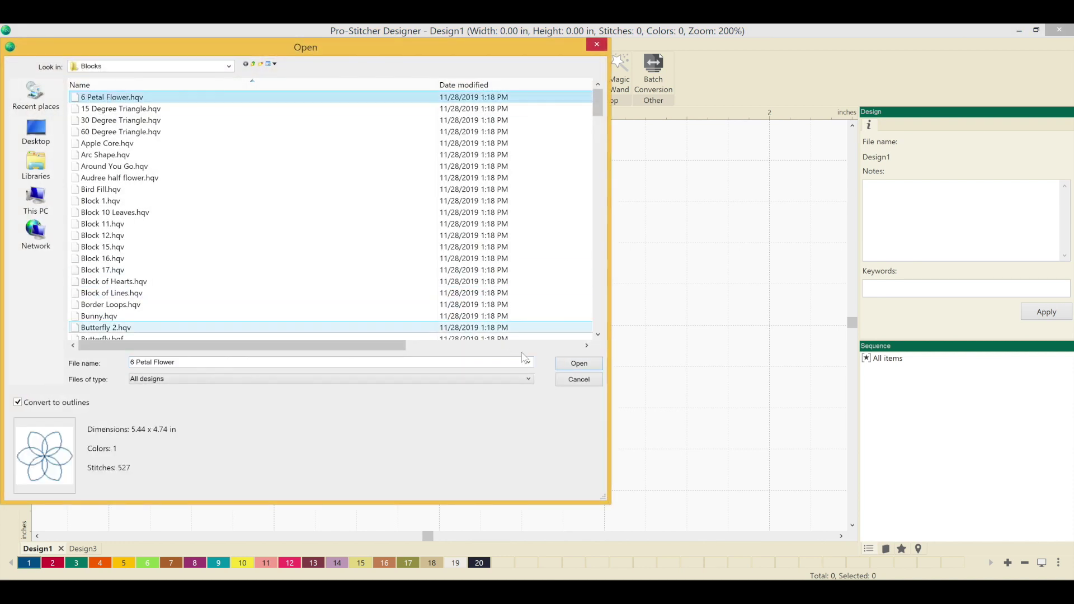
{"action": "left_click", "coordinate": [561, 366]}
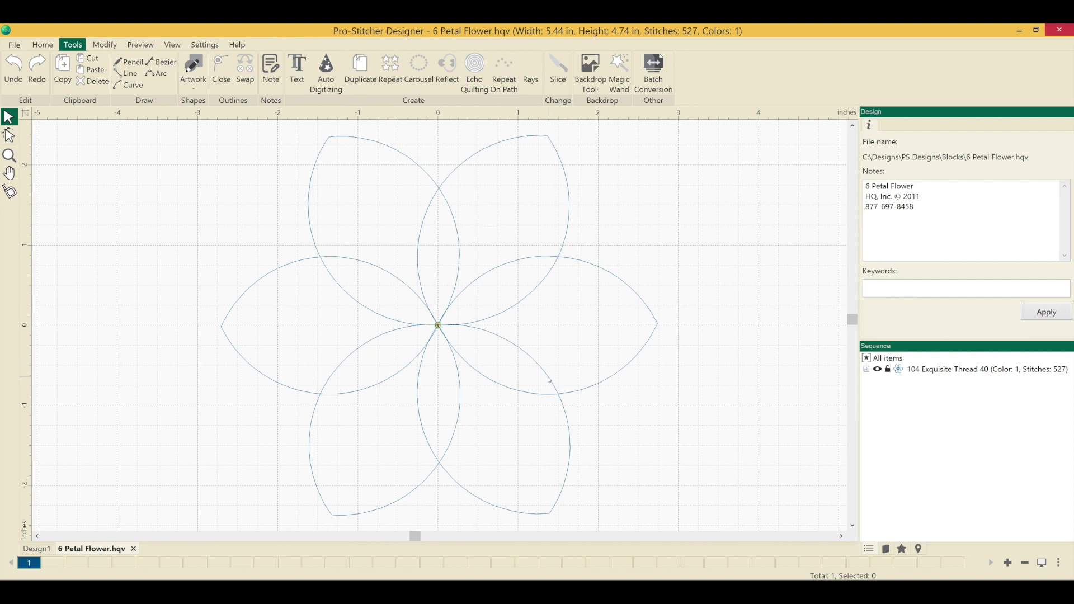
Select the flower and add a second color to the design's palette.
{"action": "left_click", "coordinate": [550, 380]}
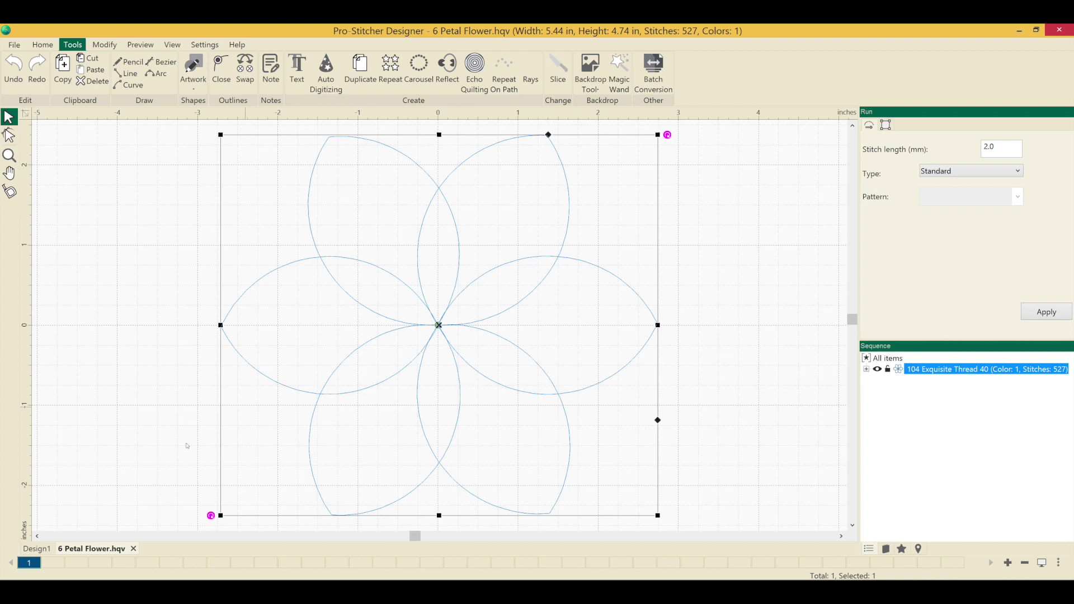
{"action": "right_click", "coordinate": [54, 566]}
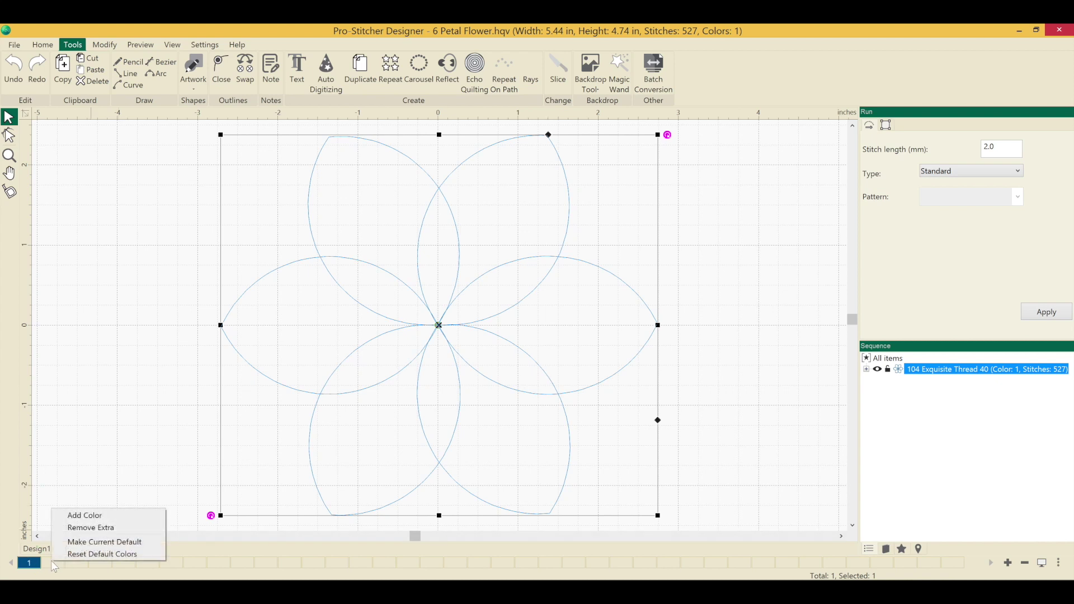
{"action": "left_click", "coordinate": [83, 515]}
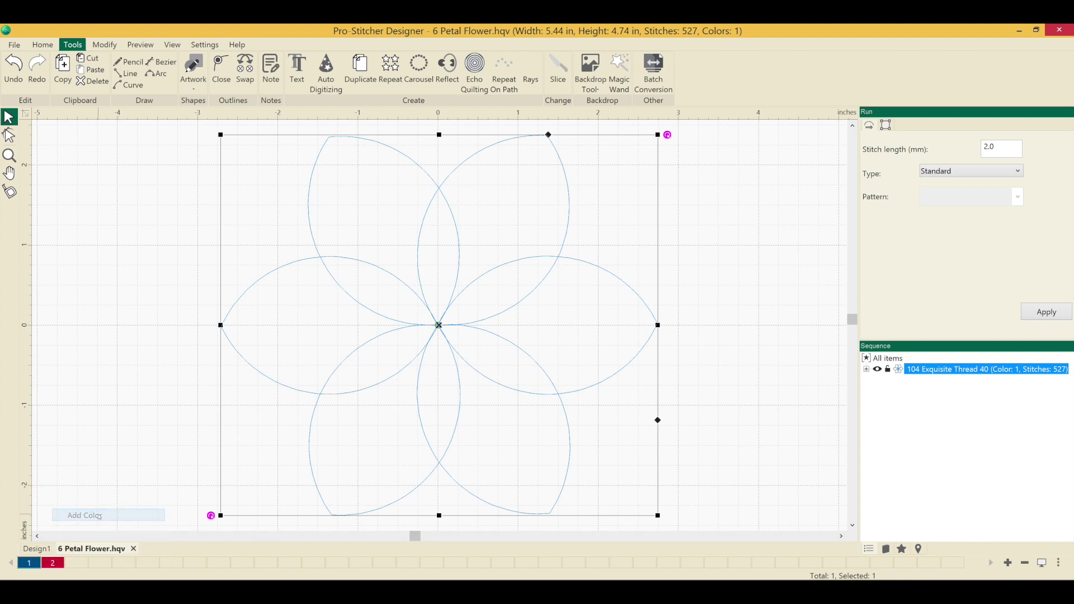
Change palette color 2 to 30632 Robin Egg from the Glide thread brand.
{"action": "double_click", "coordinate": [63, 566]}
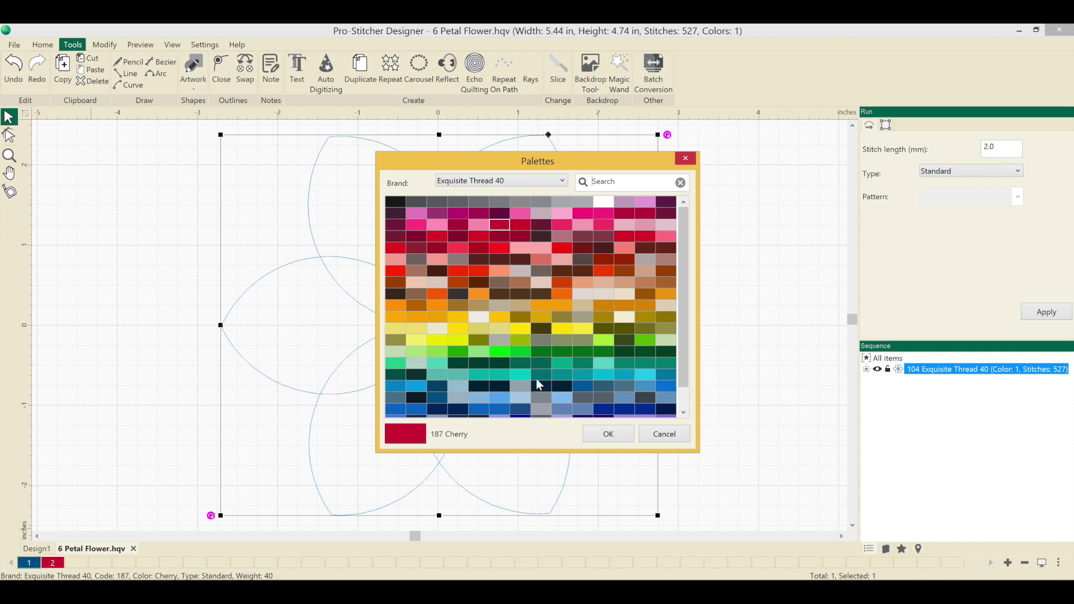
{"action": "left_click", "coordinate": [564, 183]}
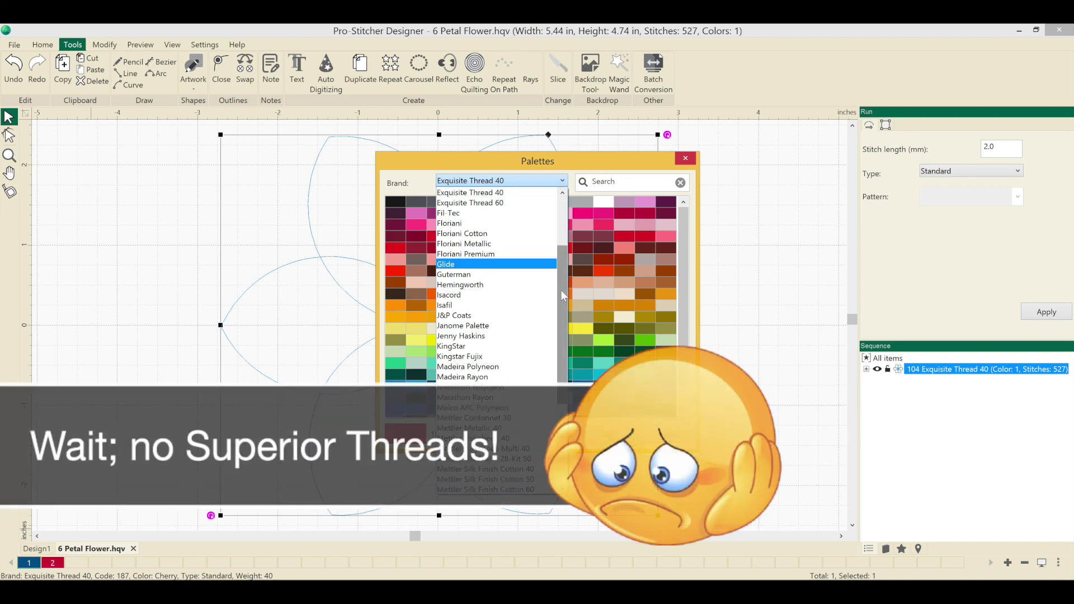
{"action": "left_click_drag", "start_coordinate": [561, 302], "coordinate": [551, 389]}
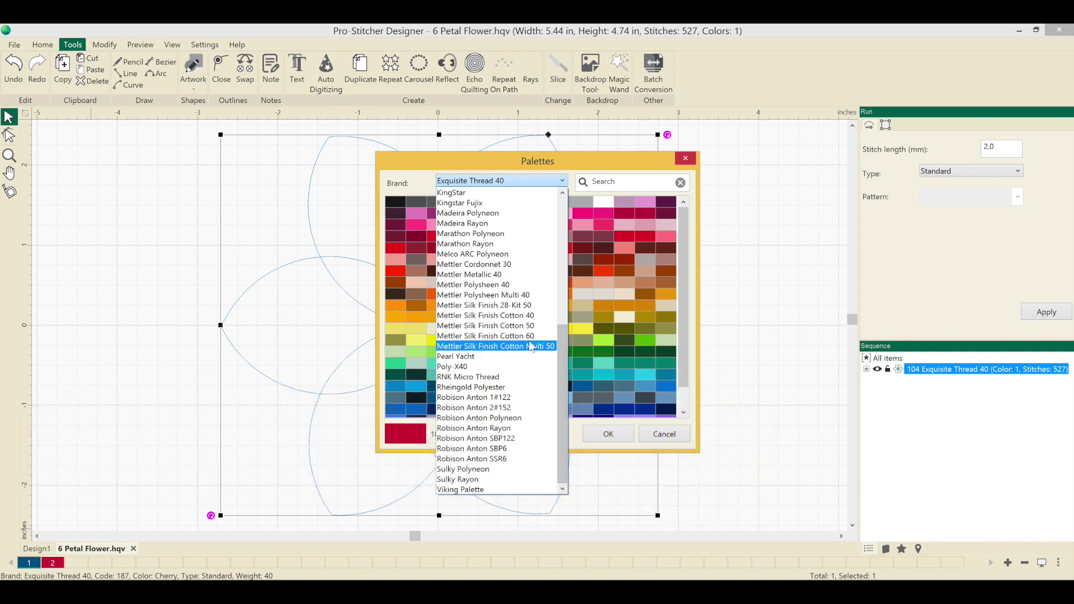
{"action": "scroll", "coordinate": [521, 292], "scroll_direction": "up", "scroll_amount": 3}
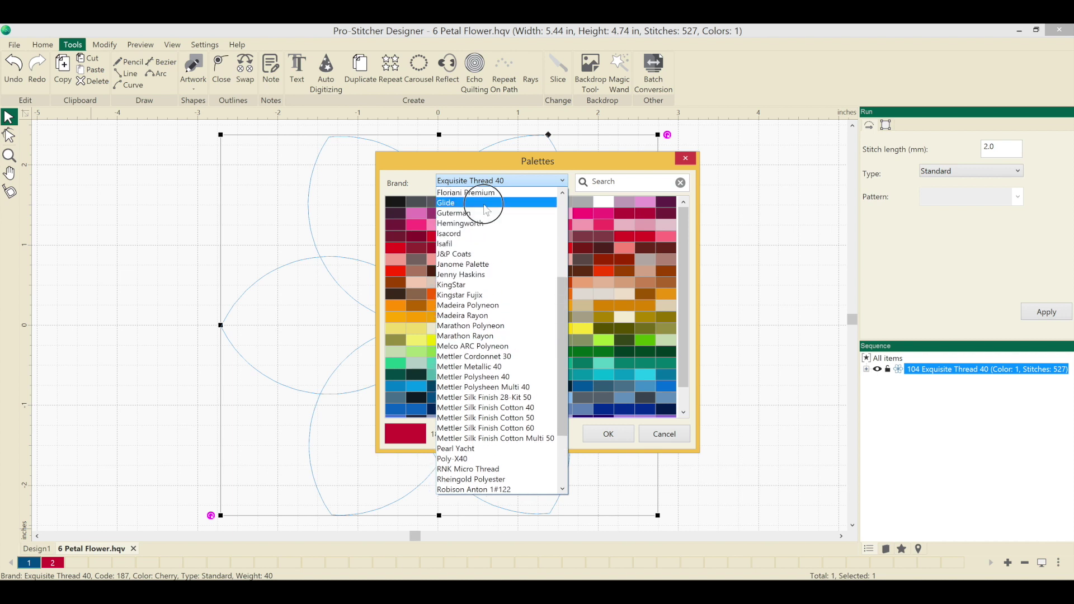
{"action": "left_click", "coordinate": [485, 204]}
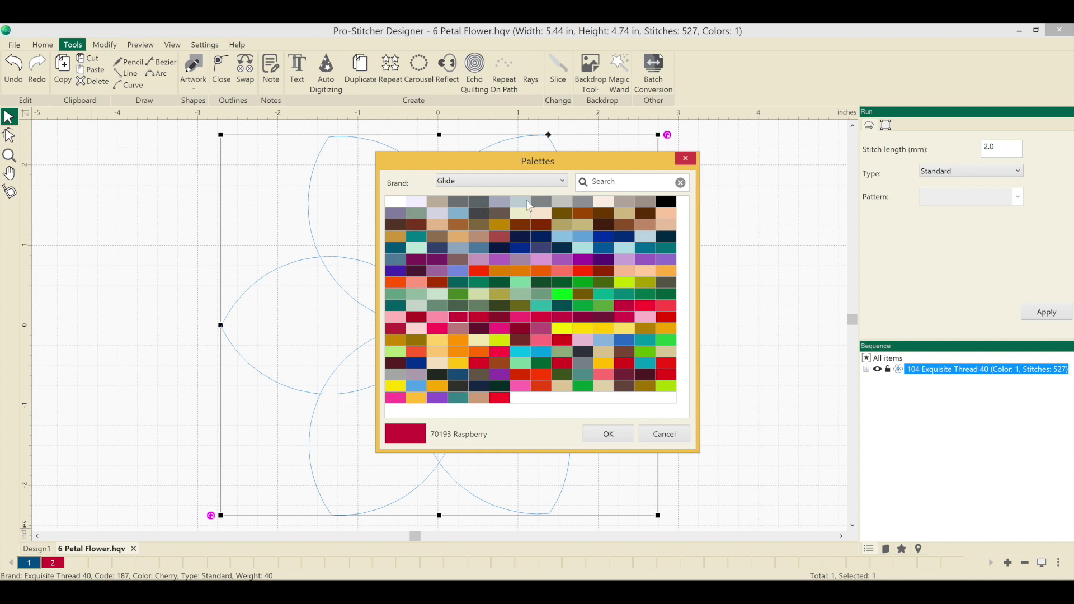
{"action": "left_click", "coordinate": [645, 365]}
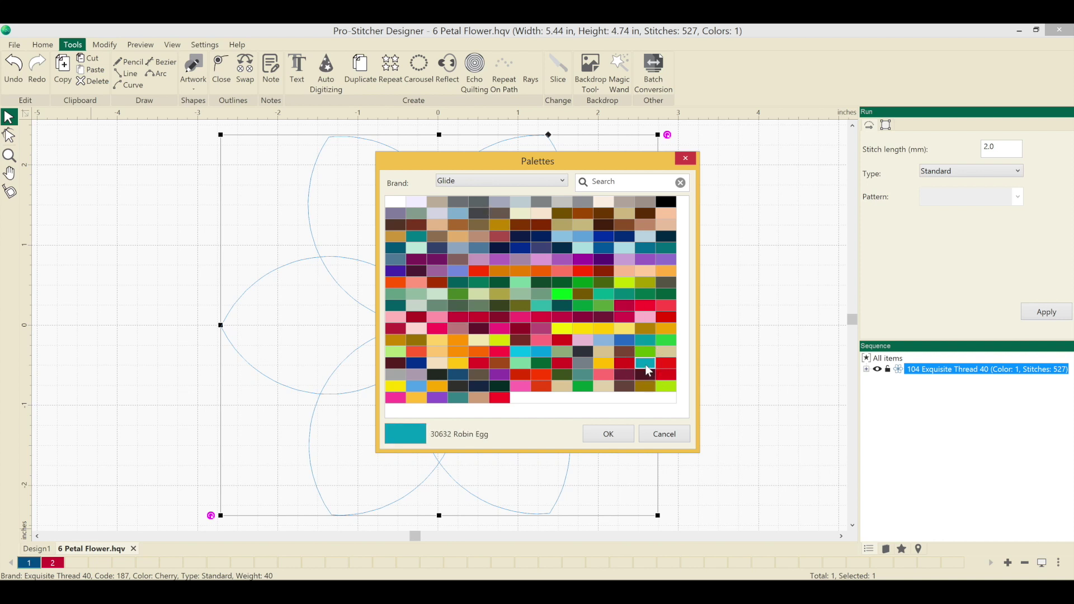
{"action": "left_click", "coordinate": [619, 440]}
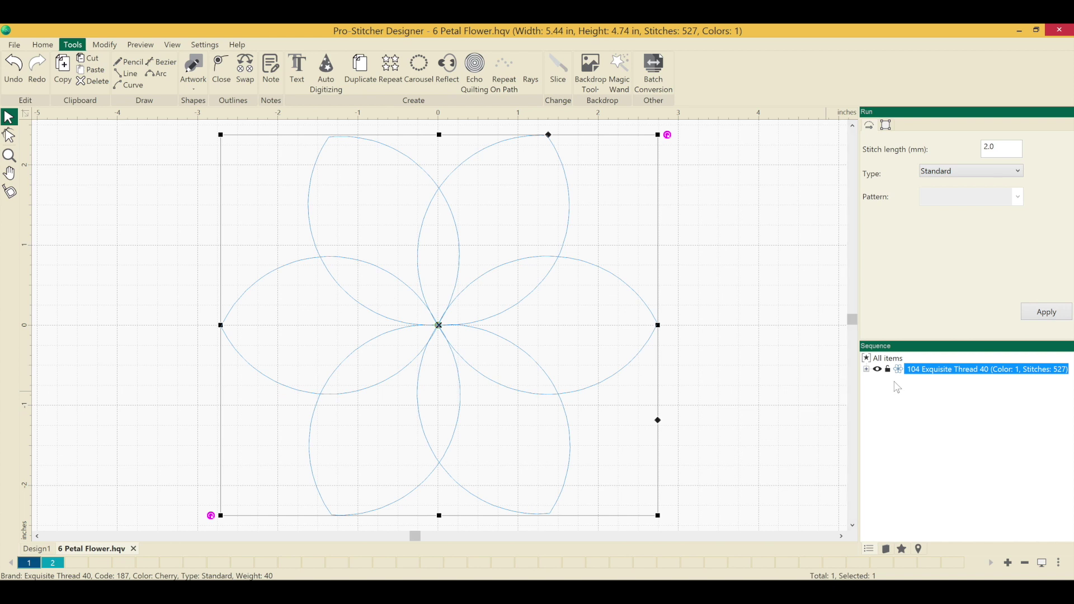
Reopen the thread selection for color 2 to check its brand and shade.
{"action": "left_click", "coordinate": [744, 428]}
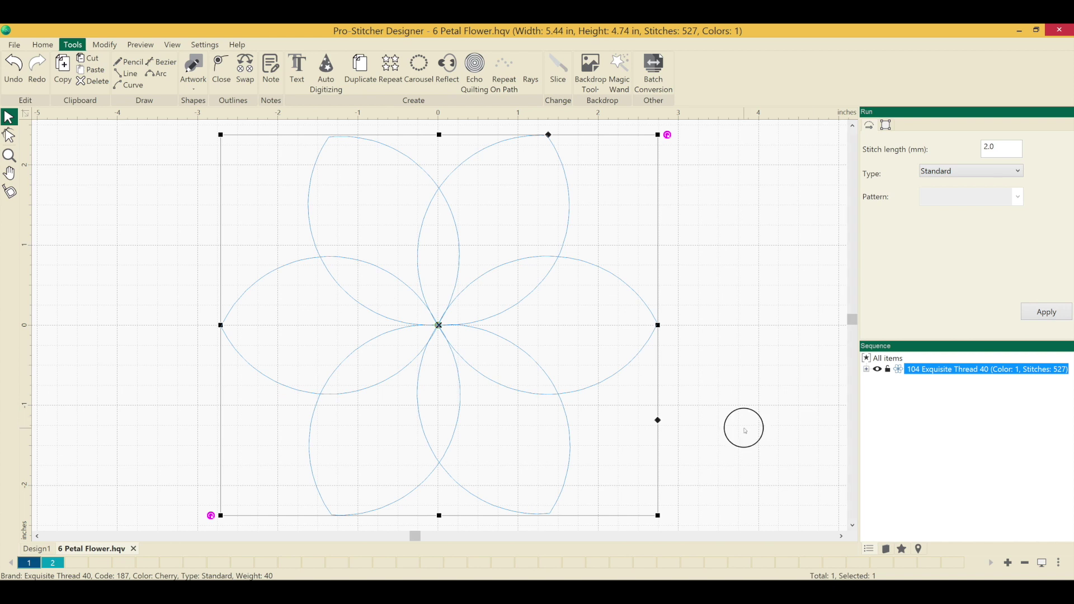
{"action": "left_click", "coordinate": [573, 435]}
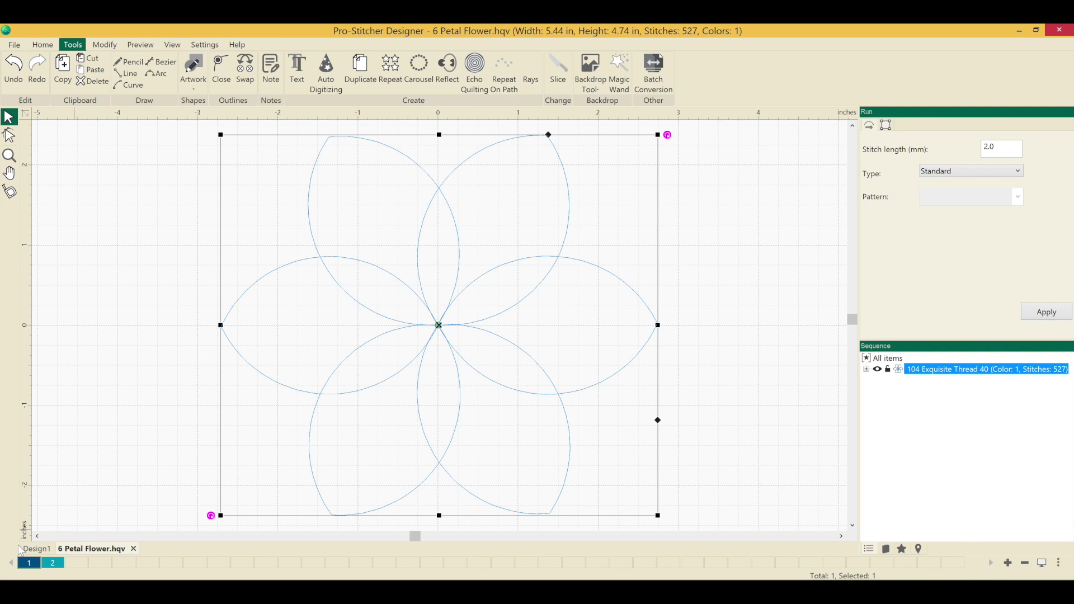
{"action": "double_click", "coordinate": [53, 562]}
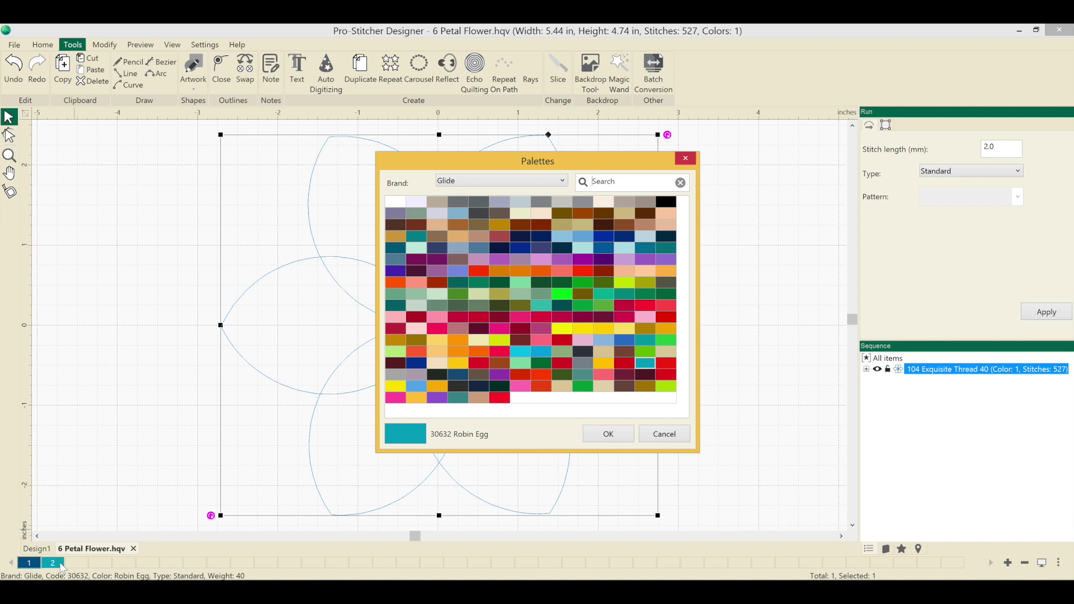
{"action": "left_click", "coordinate": [606, 442]}
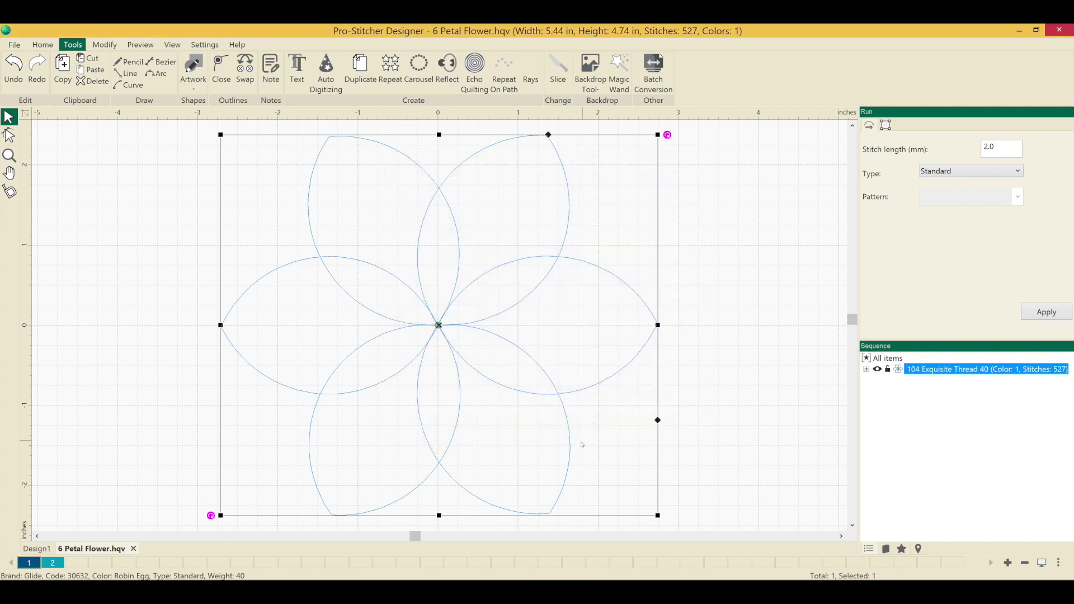
Add a third color to the palette and set it to 700 Atom Red from Exquisite Thread 40.
{"action": "right_click", "coordinate": [83, 561]}
{"action": "left_click", "coordinate": [132, 516]}
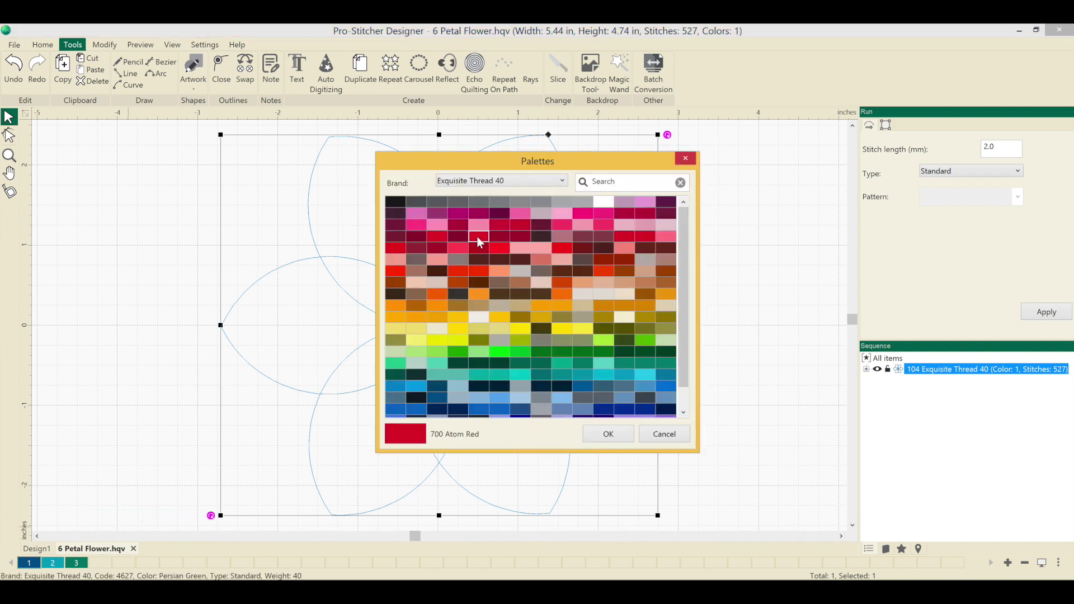
{"action": "left_click", "coordinate": [607, 434]}
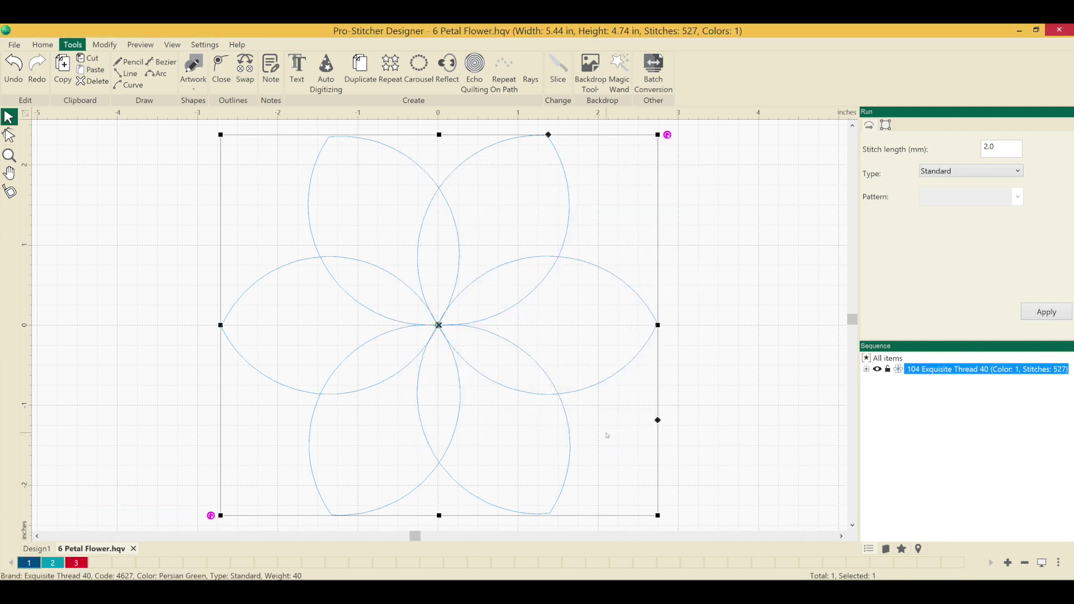
Reselect the flower and check the thread brand and shade of color 3, leaving them as they are.
{"action": "mouse_move", "coordinate": [895, 372]}
{"action": "left_click", "coordinate": [696, 421]}
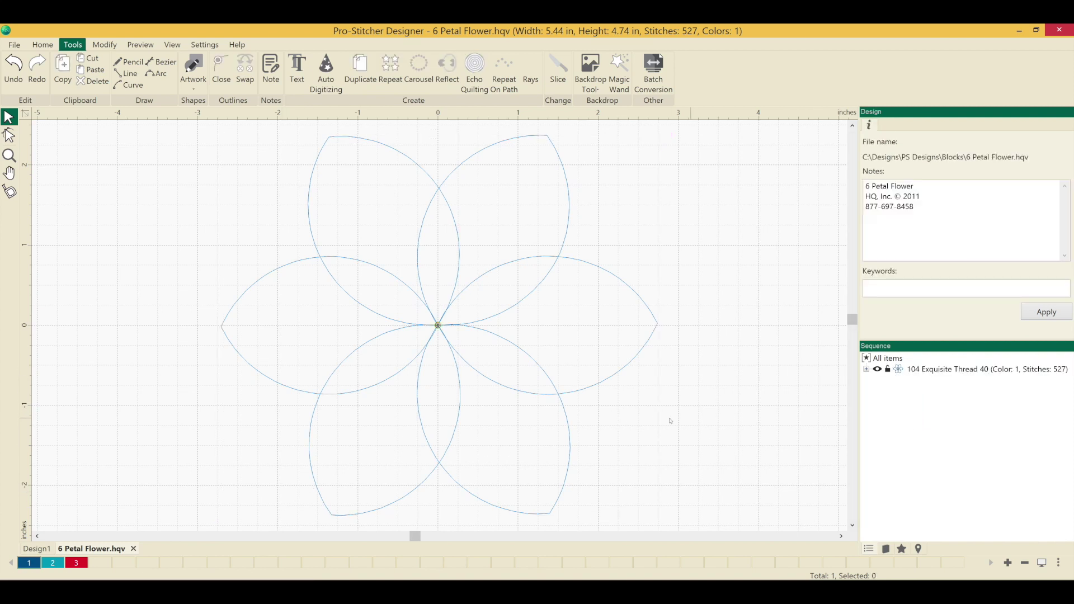
{"action": "left_click", "coordinate": [588, 392]}
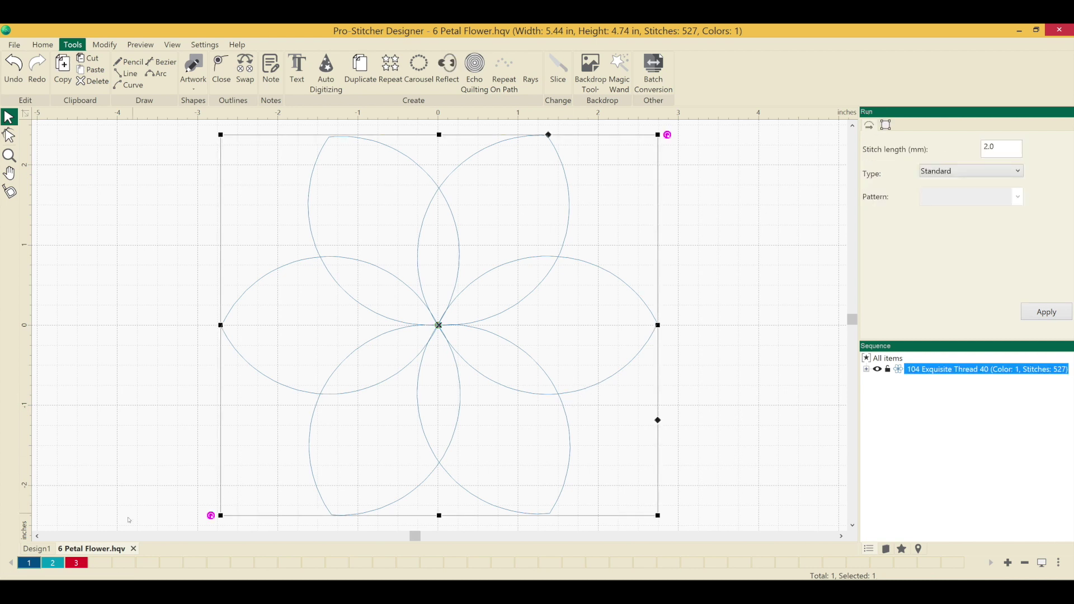
{"action": "double_click", "coordinate": [84, 564]}
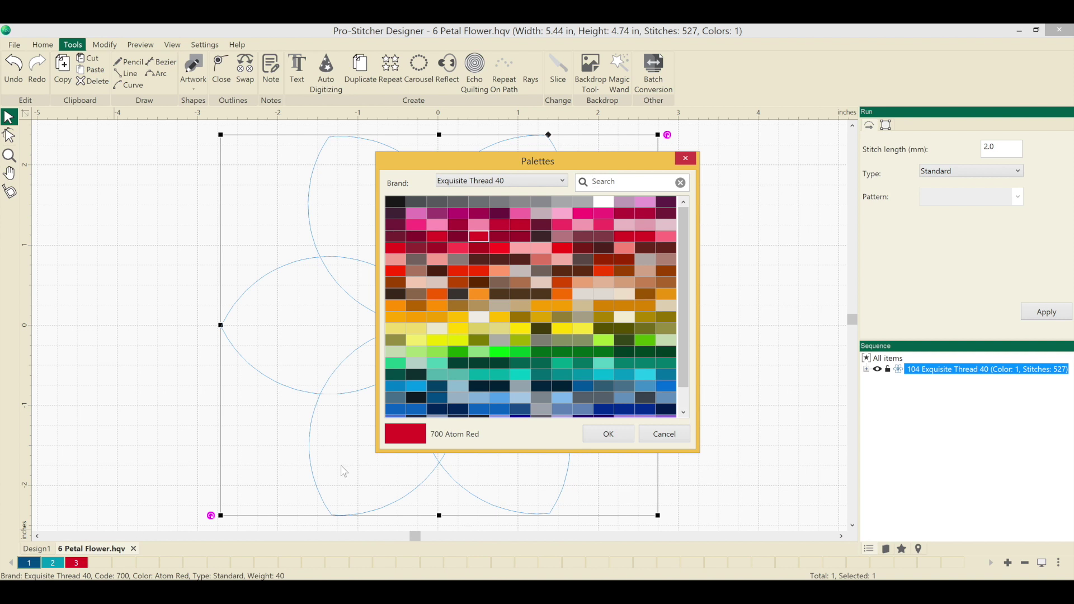
{"action": "left_click", "coordinate": [675, 434]}
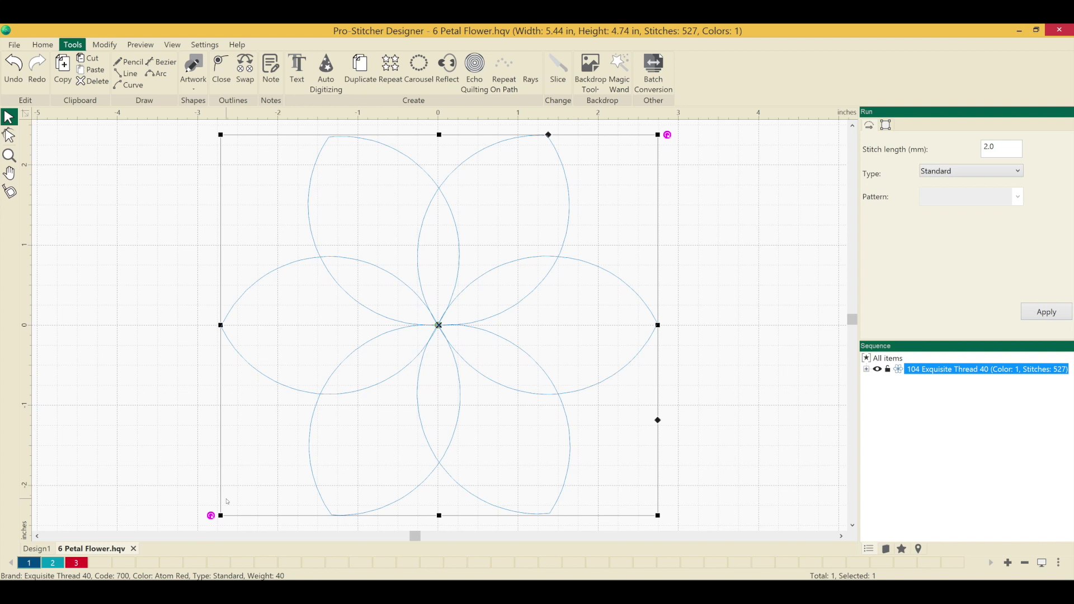
Apply palette color 3 to the selected flower and deselect it.
{"action": "left_click", "coordinate": [85, 568]}
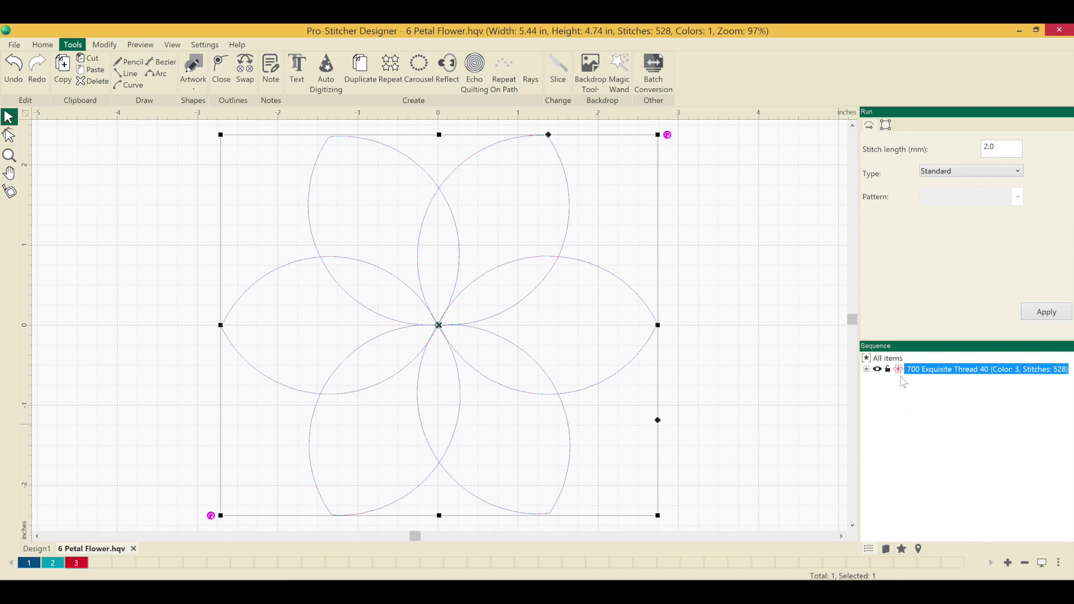
{"action": "left_click", "coordinate": [727, 397]}
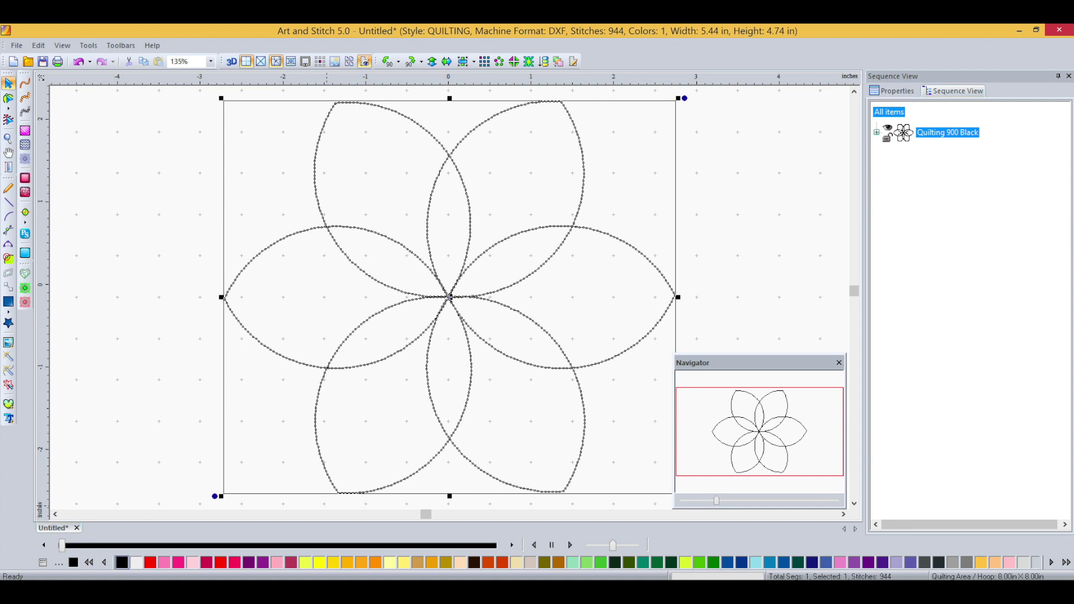
Switch to Art and Stitch, recolor the flower with 800 Red and keep Quilting as the thread chart.
{"action": "left_click", "coordinate": [151, 563]}
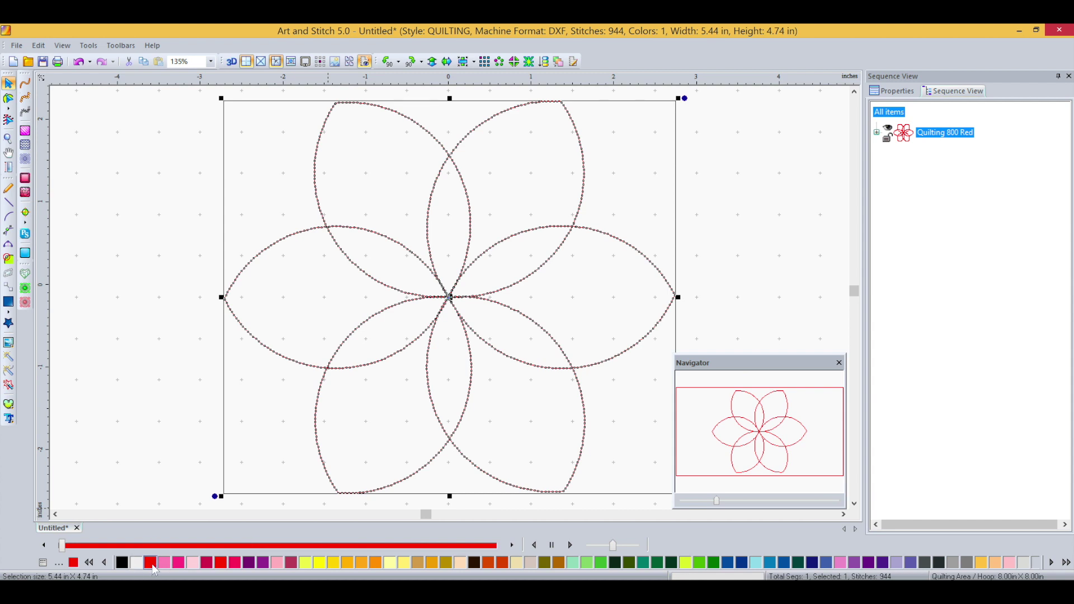
{"action": "left_click", "coordinate": [45, 564]}
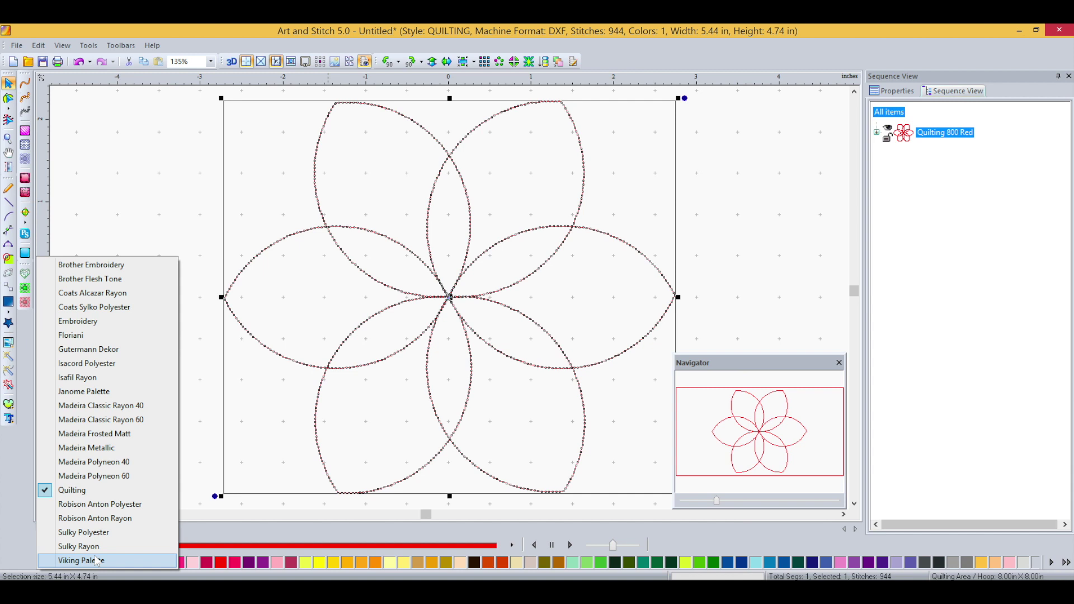
{"action": "left_click", "coordinate": [113, 491]}
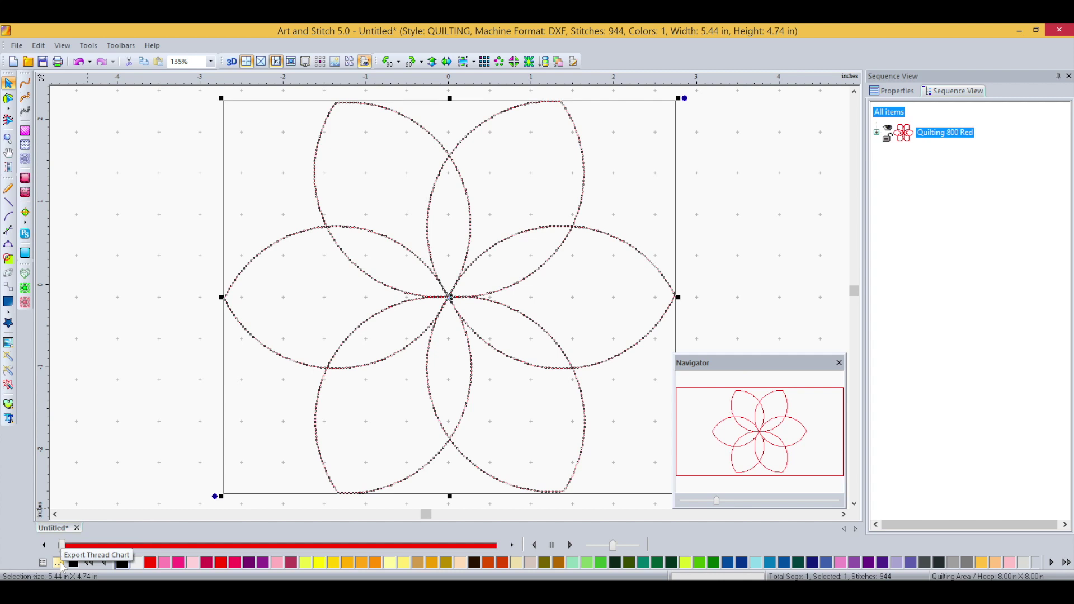
View the export options for the Quilting thread chart and cancel without saving.
{"action": "left_click", "coordinate": [62, 565]}
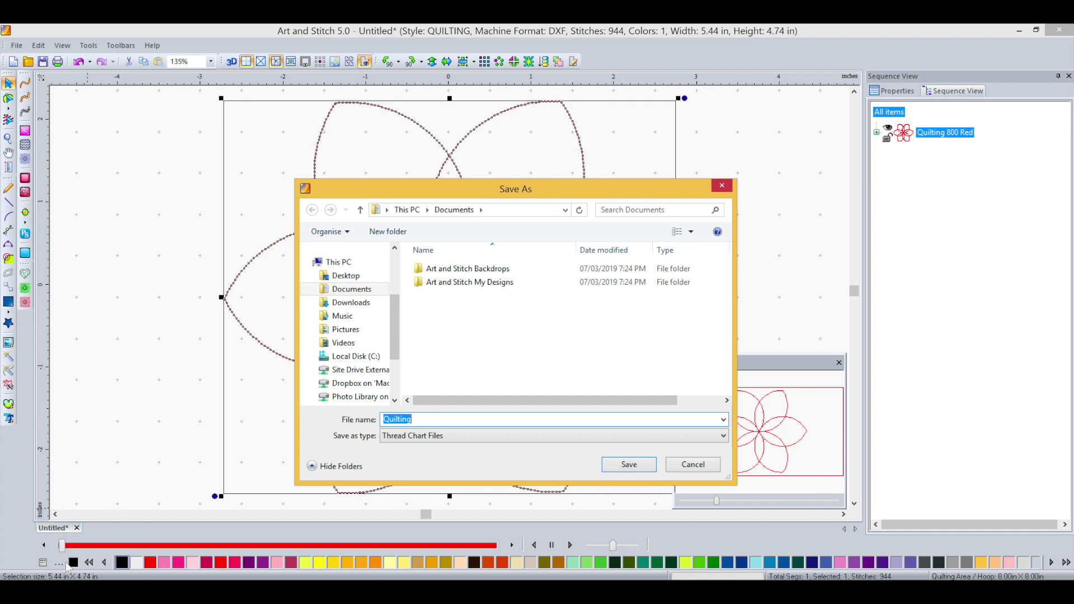
{"action": "left_click", "coordinate": [694, 466]}
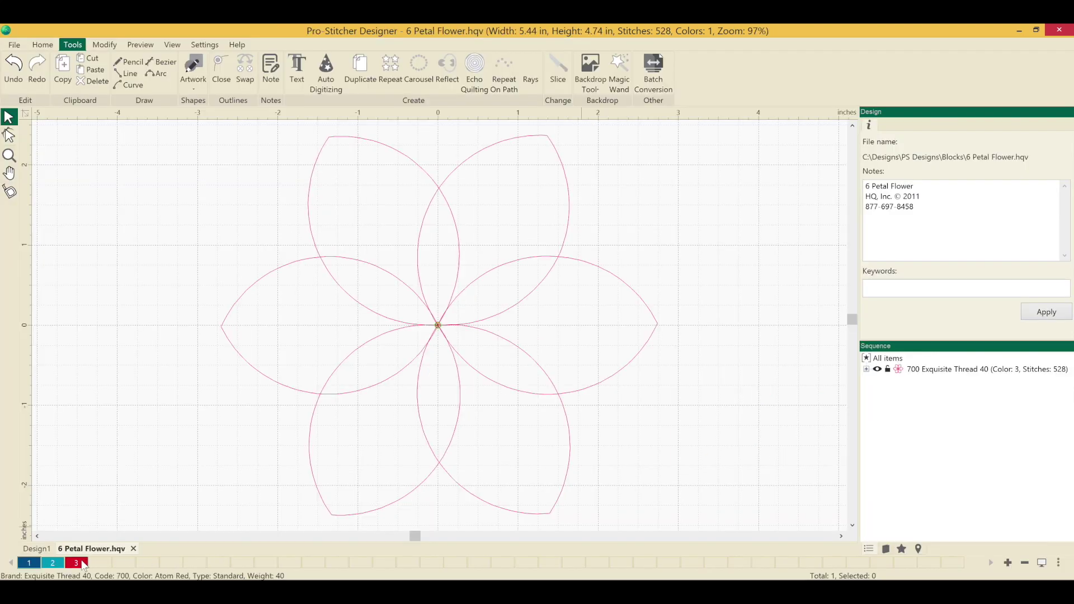
Open the thread selection for palette color 3 and display the Anchor brand's thread chart.
{"action": "double_click", "coordinate": [77, 563]}
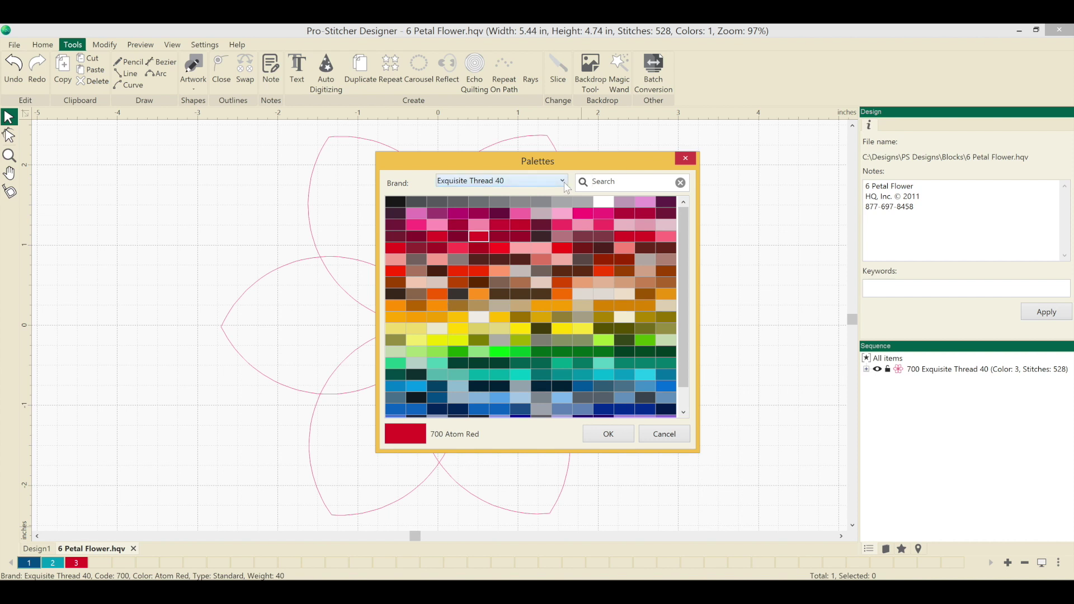
{"action": "left_click", "coordinate": [563, 183]}
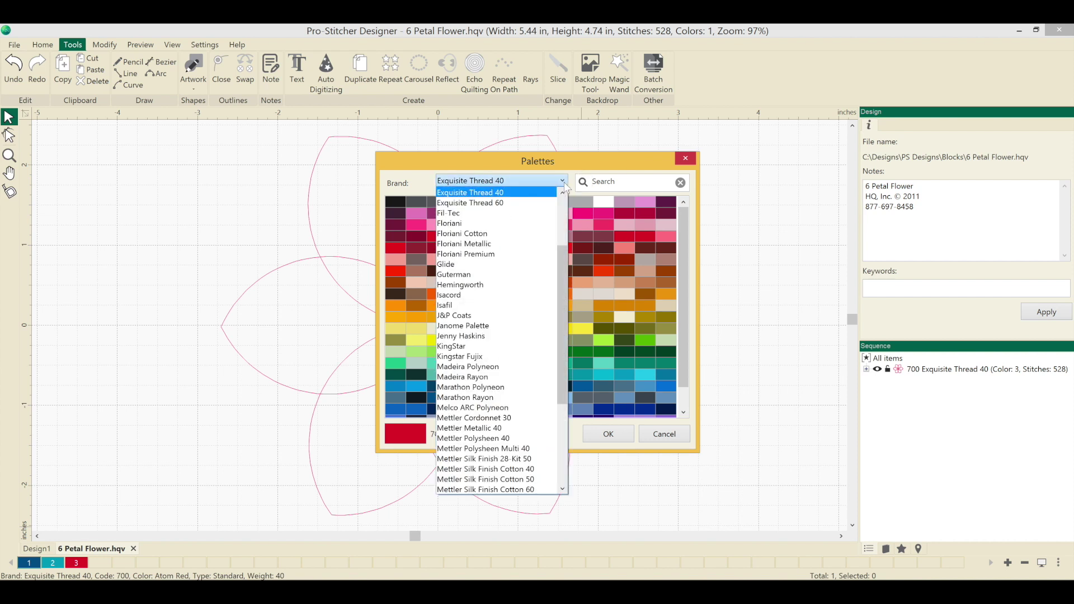
{"action": "left_click", "coordinate": [561, 232]}
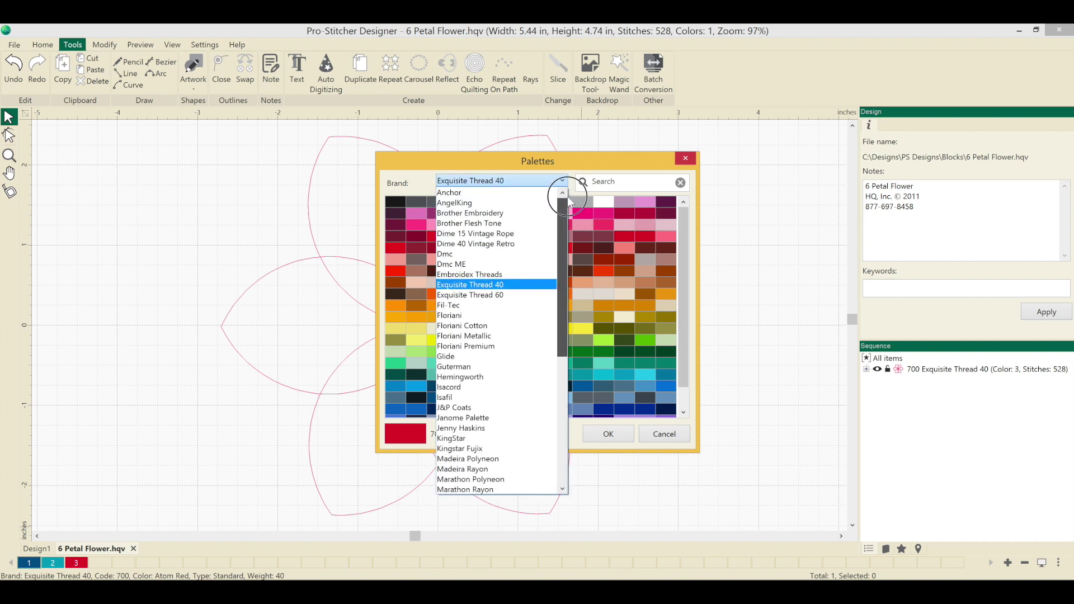
{"action": "left_click", "coordinate": [539, 192]}
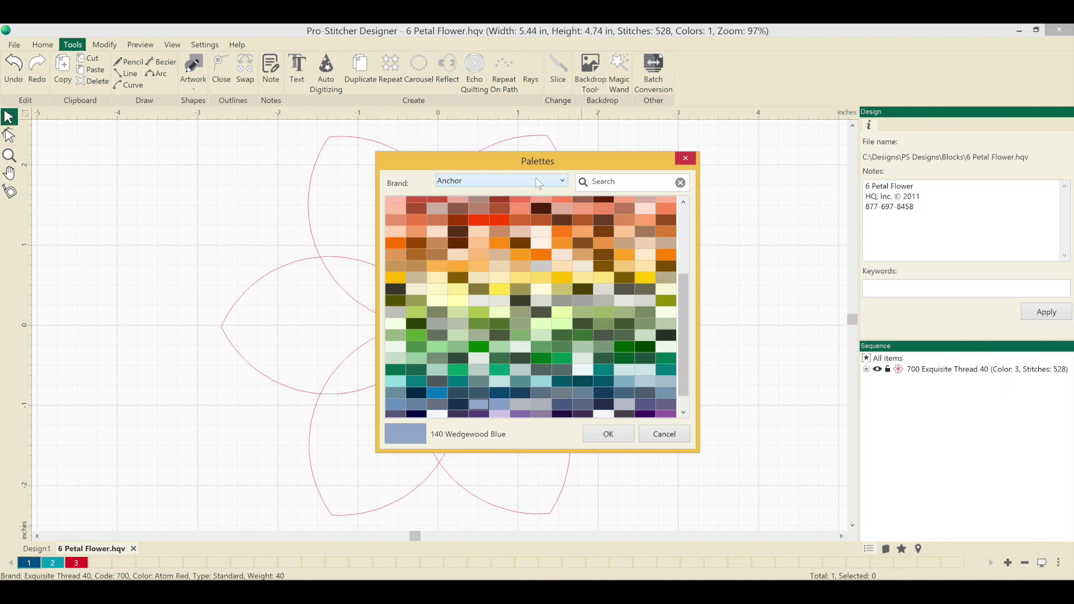
Browse the thread charts brand by brand from Anchor through to Viking Palette, comparing the shades each offers.
{"action": "scroll", "coordinate": [535, 178], "scroll_direction": "down", "scroll_amount": 1}
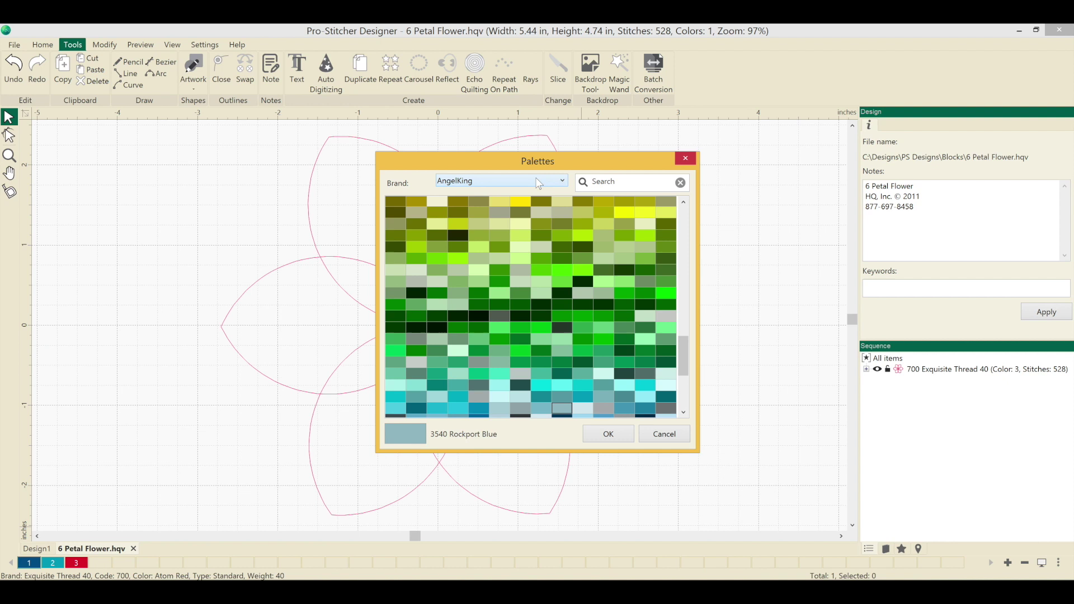
{"action": "scroll", "coordinate": [538, 183], "scroll_direction": "down", "scroll_amount": 1}
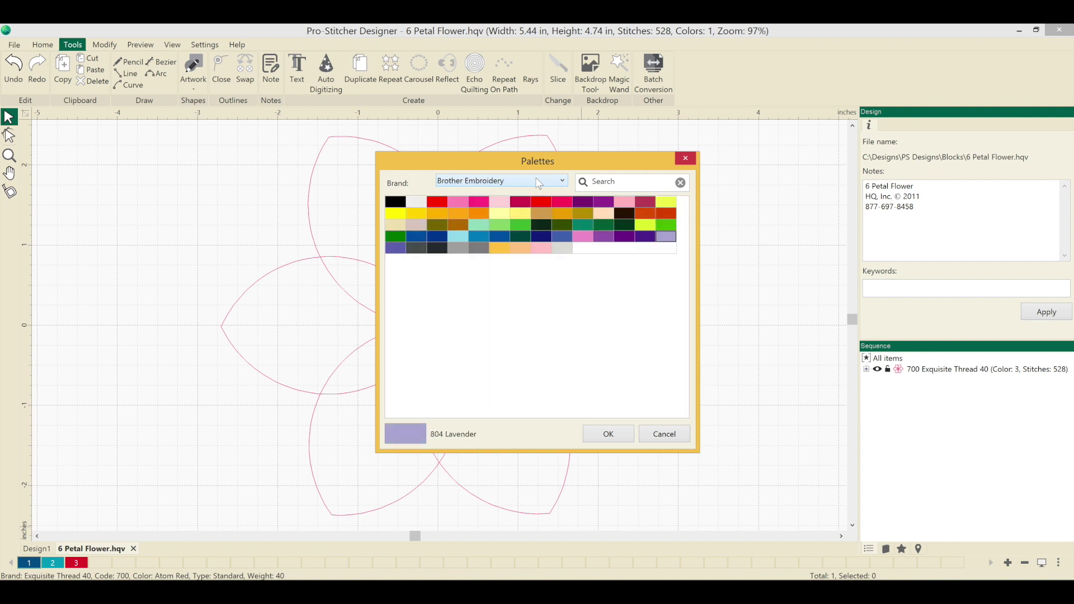
{"action": "scroll", "coordinate": [538, 183], "scroll_direction": "down", "scroll_amount": 1}
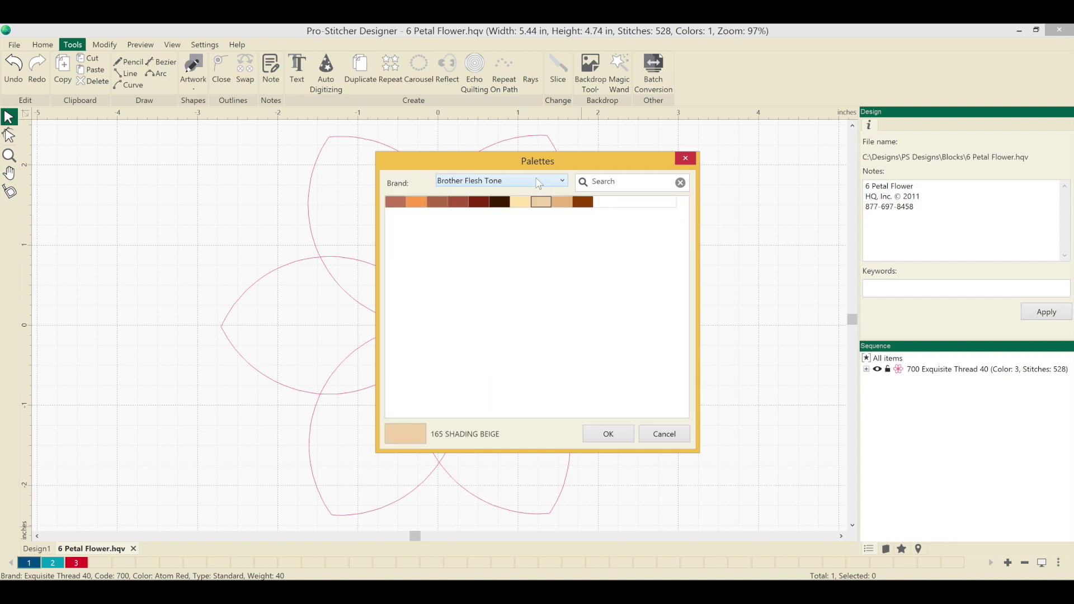
{"action": "scroll", "coordinate": [538, 183], "scroll_direction": "down", "scroll_amount": 1}
{"action": "scroll", "coordinate": [535, 177], "scroll_direction": "down", "scroll_amount": 3}
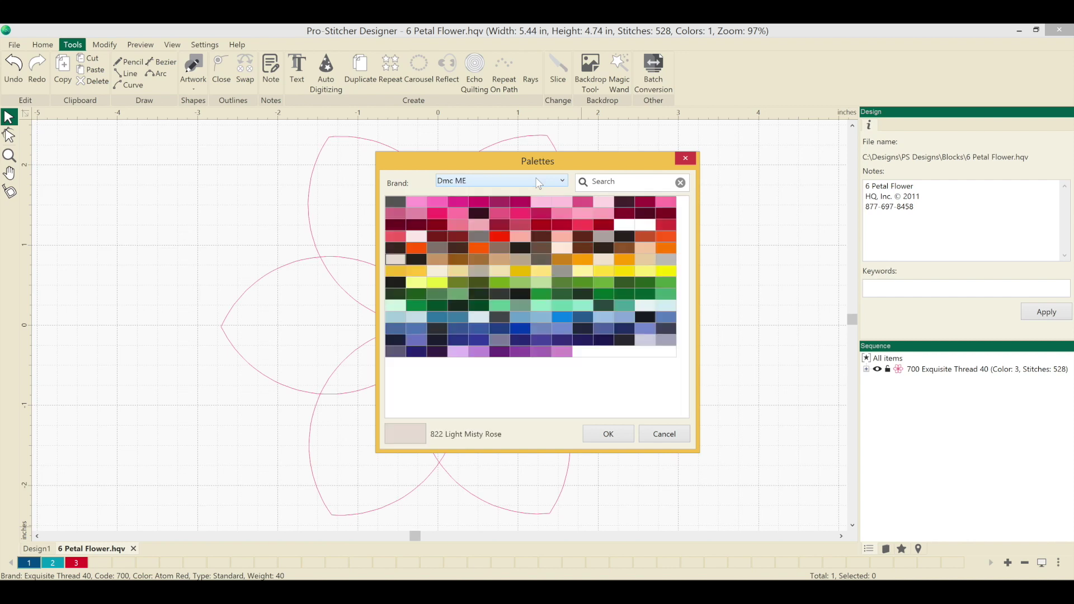
{"action": "scroll", "coordinate": [537, 180], "scroll_direction": "down", "scroll_amount": 4}
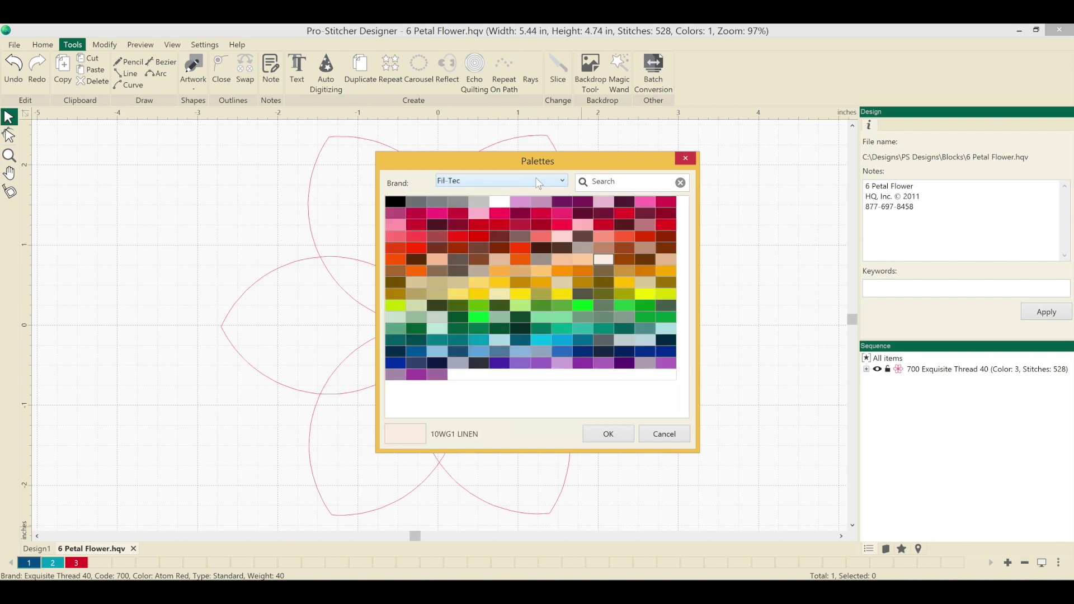
{"action": "scroll", "coordinate": [538, 183], "scroll_direction": "down", "scroll_amount": 2}
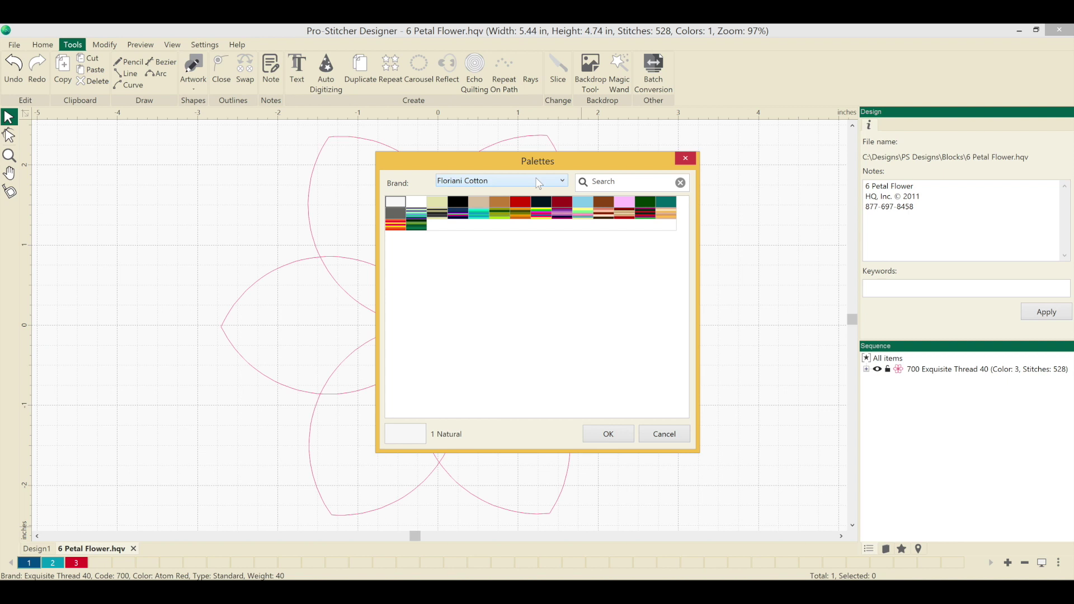
{"action": "scroll", "coordinate": [535, 177], "scroll_direction": "down", "scroll_amount": 2}
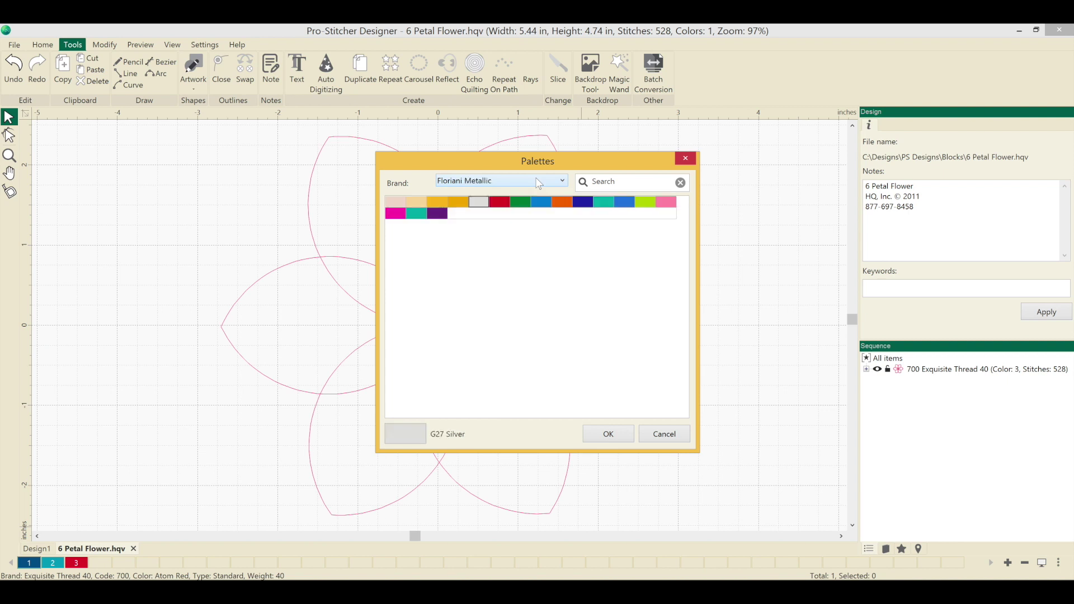
{"action": "scroll", "coordinate": [535, 177], "scroll_direction": "down", "scroll_amount": 3}
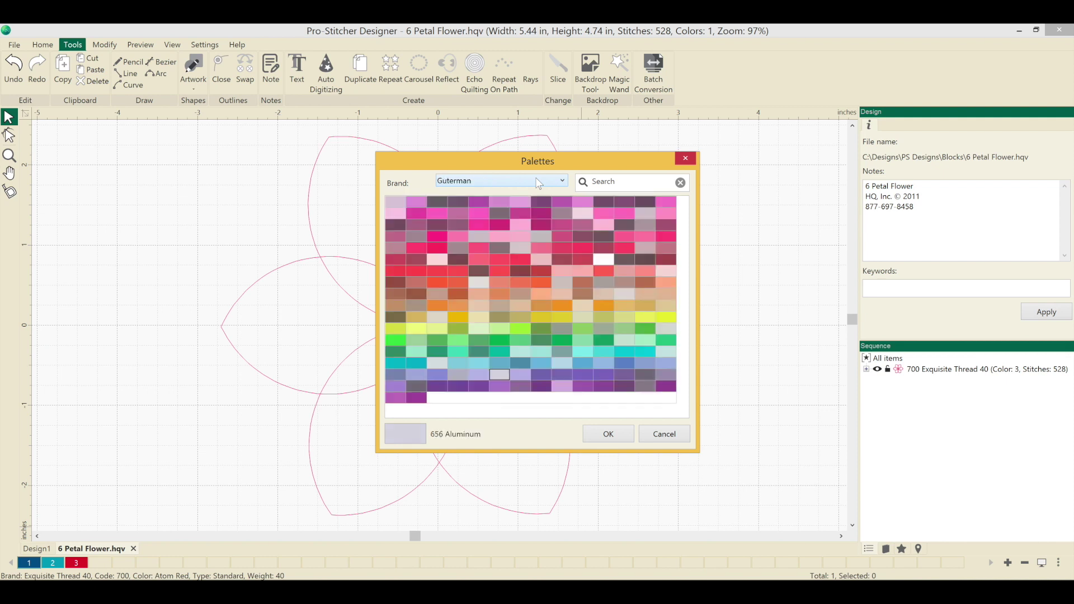
{"action": "scroll", "coordinate": [536, 177], "scroll_direction": "down", "scroll_amount": 2}
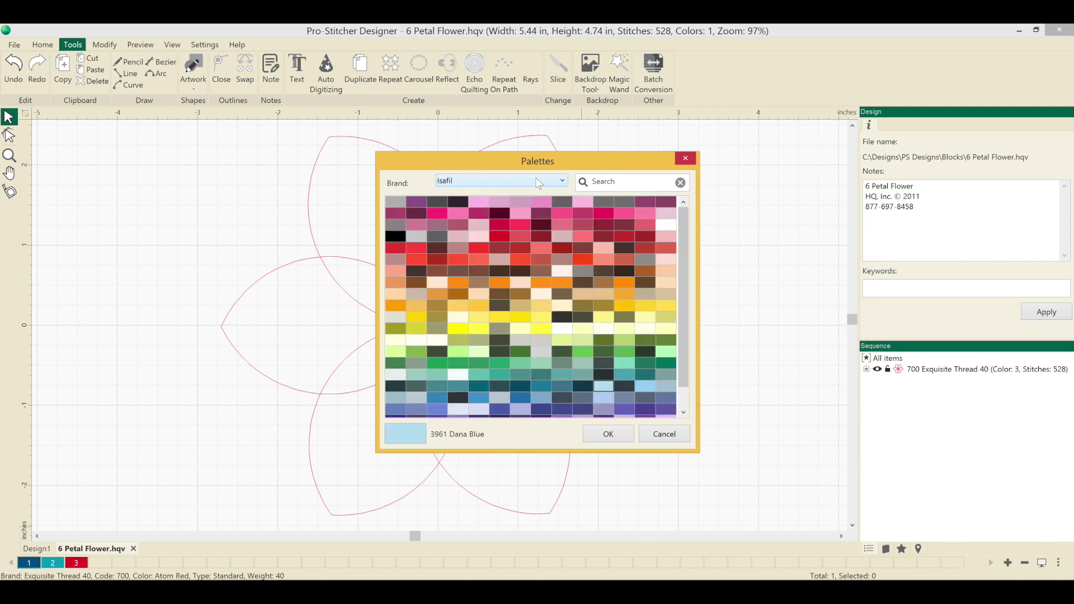
{"action": "scroll", "coordinate": [536, 177], "scroll_direction": "down", "scroll_amount": 3}
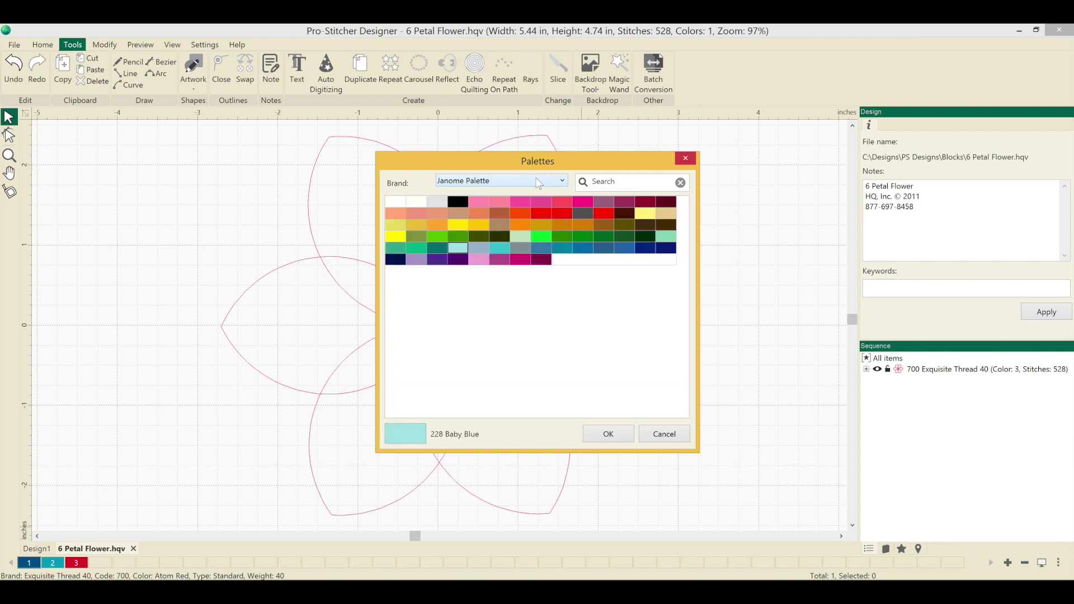
{"action": "scroll", "coordinate": [535, 176], "scroll_direction": "down", "scroll_amount": 3}
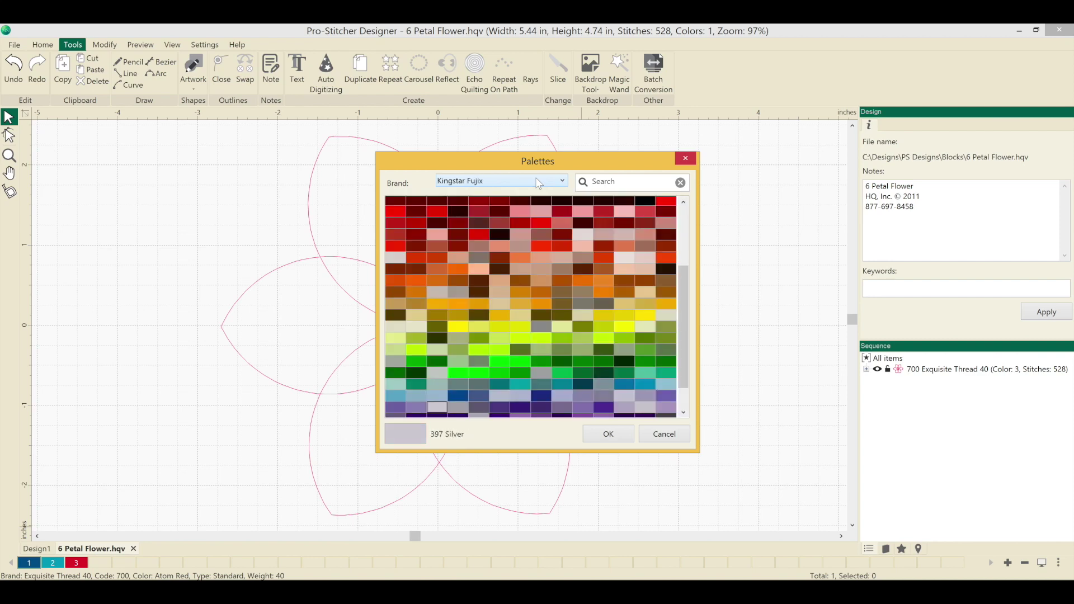
{"action": "scroll", "coordinate": [536, 177], "scroll_direction": "down", "scroll_amount": 2}
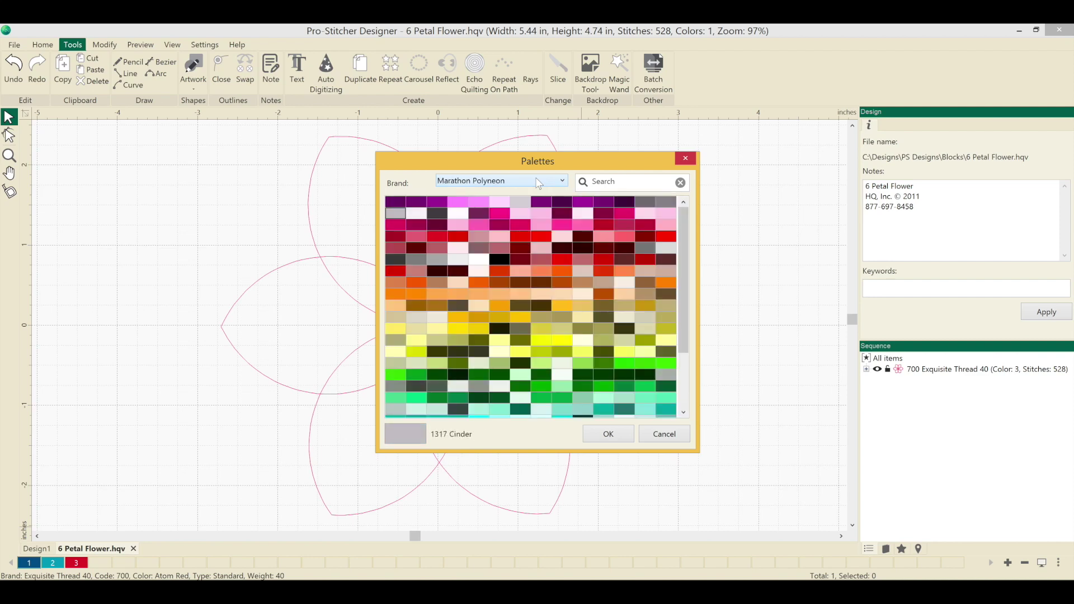
{"action": "scroll", "coordinate": [535, 177], "scroll_direction": "down", "scroll_amount": 4}
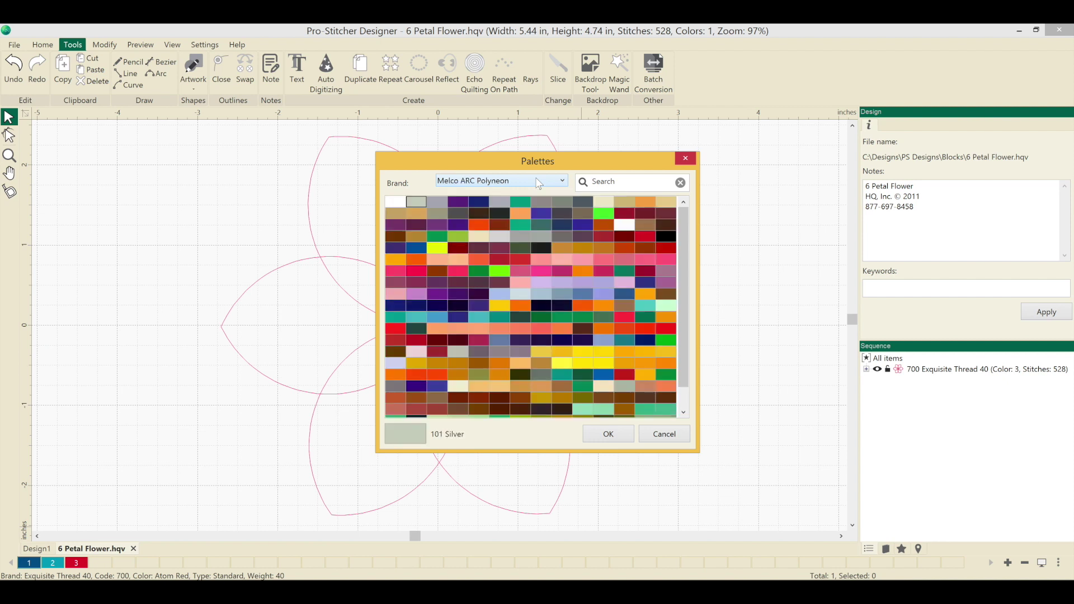
{"action": "scroll", "coordinate": [535, 177], "scroll_direction": "down", "scroll_amount": 1}
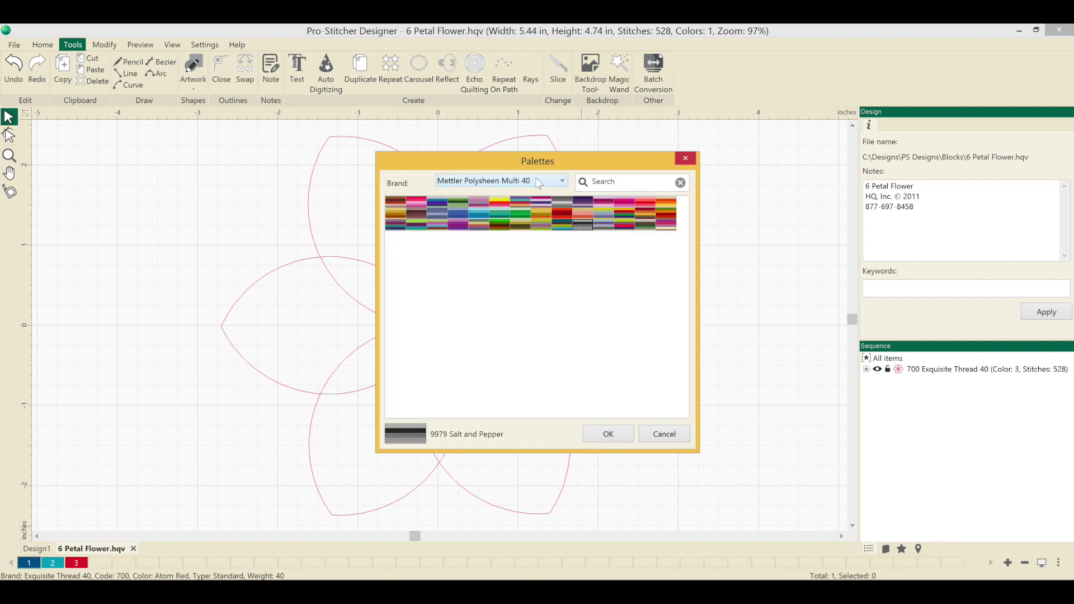
{"action": "scroll", "coordinate": [537, 183], "scroll_direction": "down", "scroll_amount": 3}
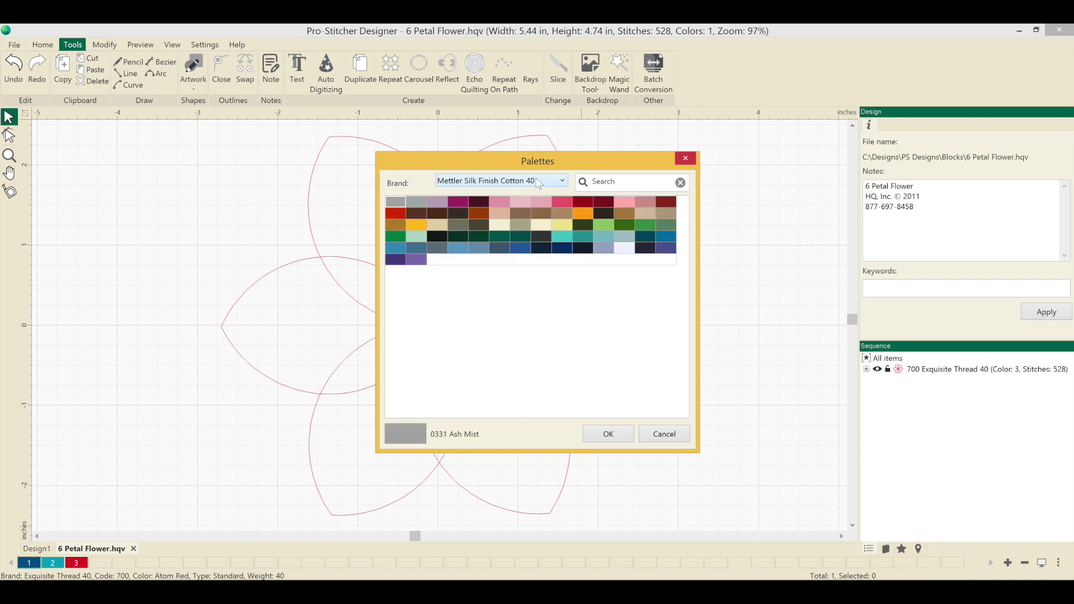
{"action": "scroll", "coordinate": [538, 183], "scroll_direction": "down", "scroll_amount": 1}
{"action": "scroll", "coordinate": [539, 184], "scroll_direction": "down", "scroll_amount": 1}
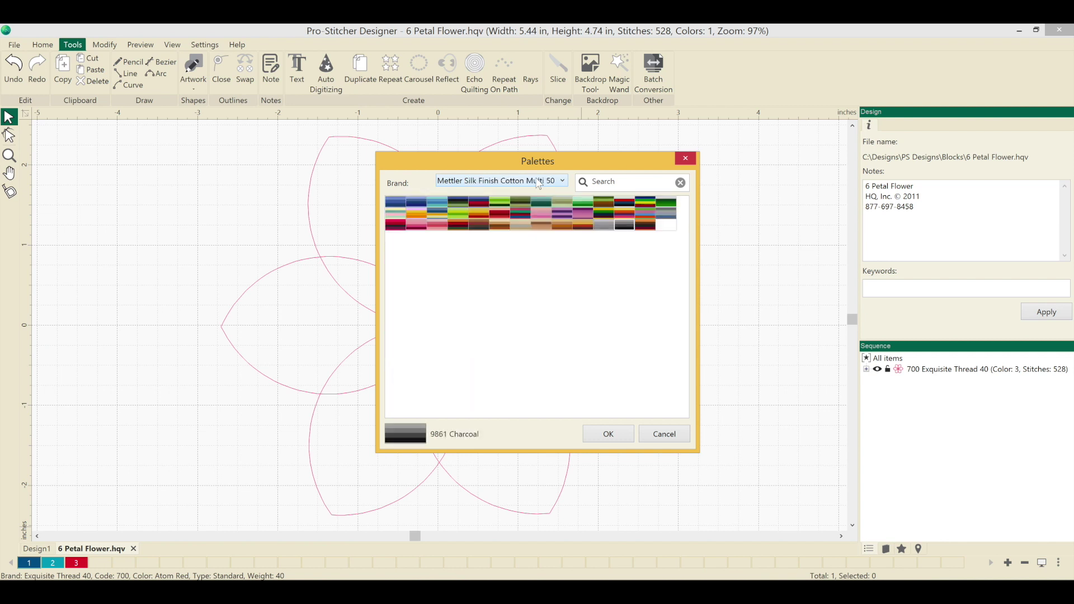
{"action": "scroll", "coordinate": [537, 182], "scroll_direction": "down", "scroll_amount": 3}
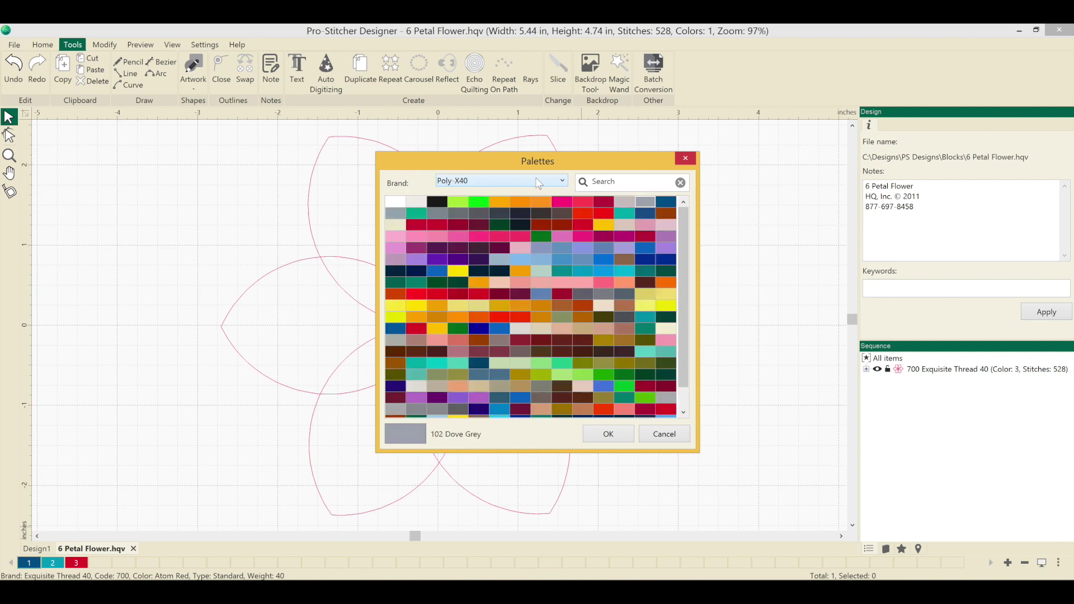
{"action": "scroll", "coordinate": [539, 183], "scroll_direction": "down", "scroll_amount": 3}
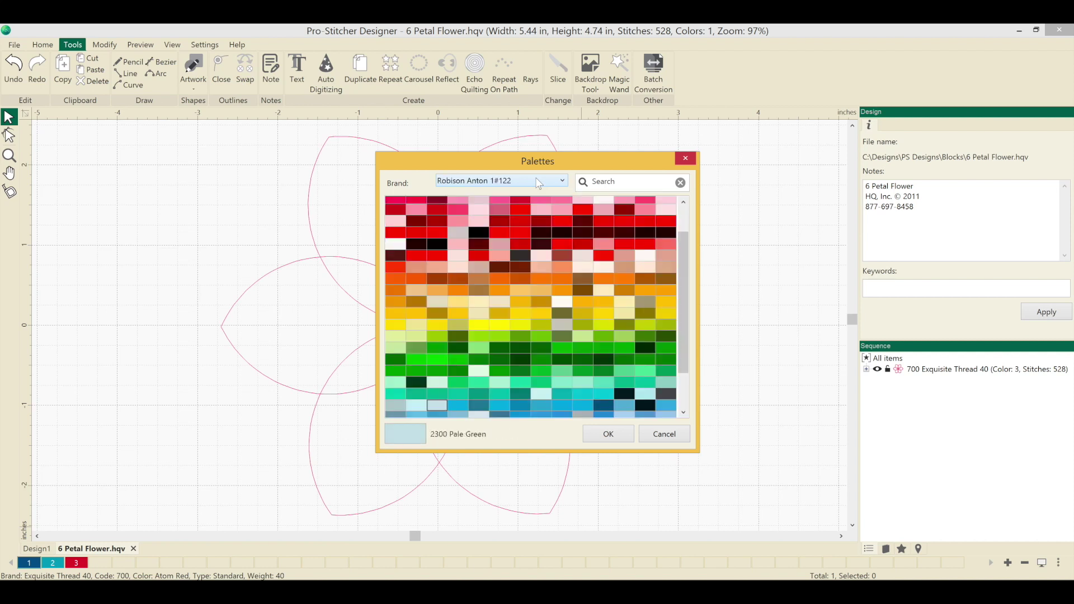
{"action": "scroll", "coordinate": [539, 183], "scroll_direction": "down", "scroll_amount": 3}
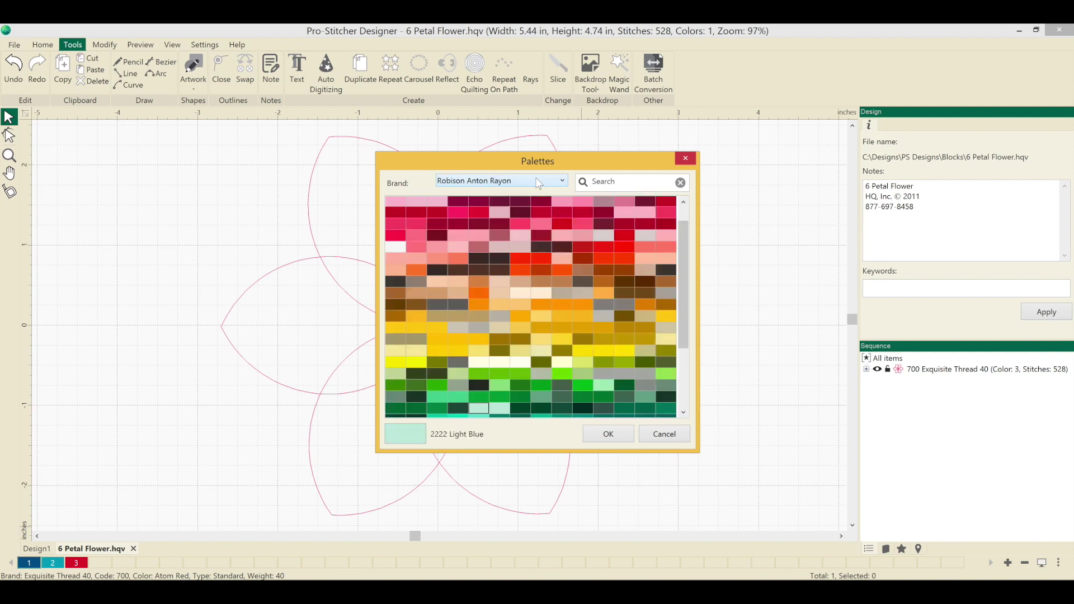
{"action": "scroll", "coordinate": [538, 183], "scroll_direction": "down", "scroll_amount": 1}
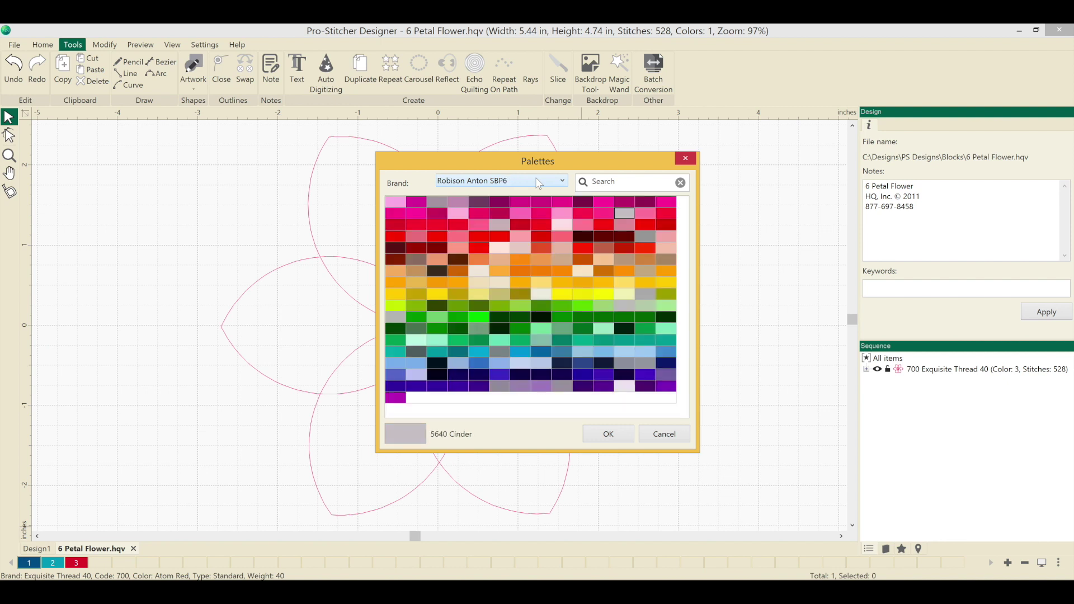
{"action": "scroll", "coordinate": [538, 183], "scroll_direction": "down", "scroll_amount": 2}
{"action": "scroll", "coordinate": [537, 182], "scroll_direction": "down", "scroll_amount": 2}
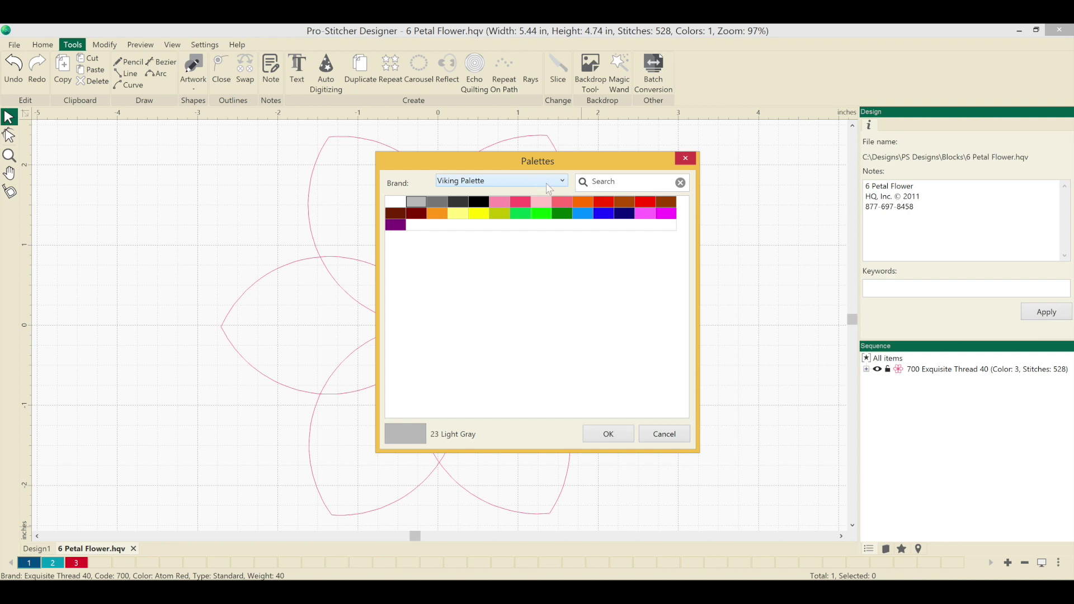
Search the Viking Palette for "P" and then "b", and preview the shades 1 Black and 2 Blue.
{"action": "left_click", "coordinate": [607, 182]}
{"action": "type", "text": "P"}
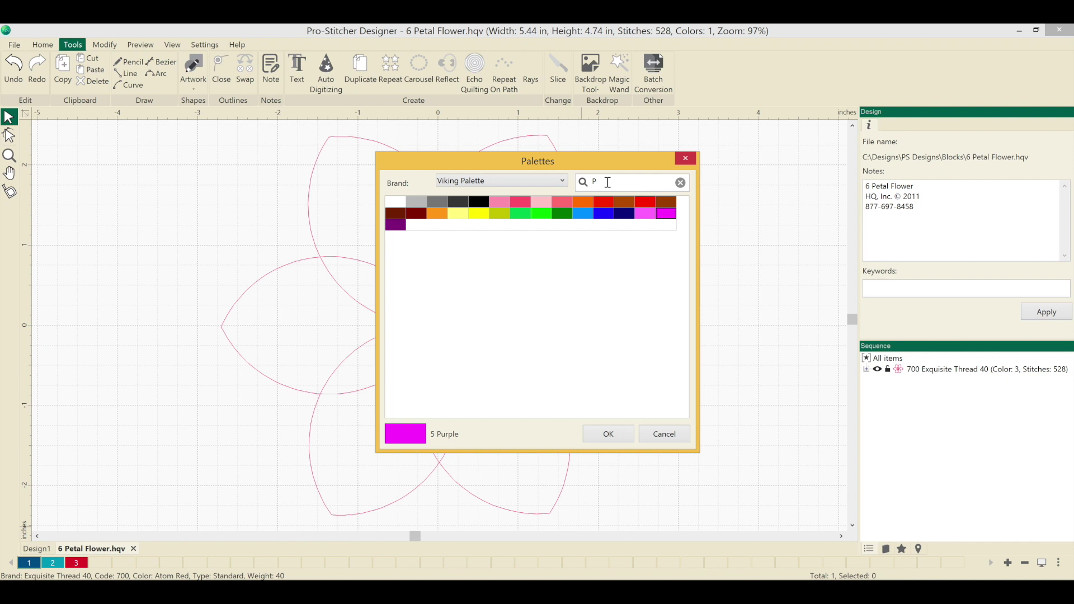
{"action": "key", "text": "BackSpace"}
{"action": "type", "text": "b"}
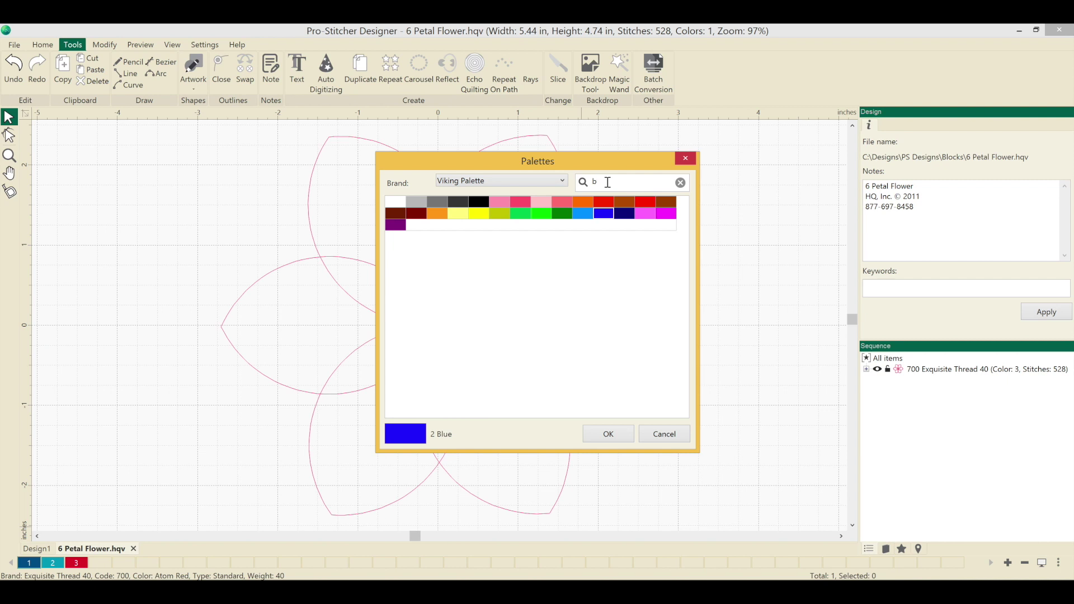
{"action": "left_click", "coordinate": [480, 205]}
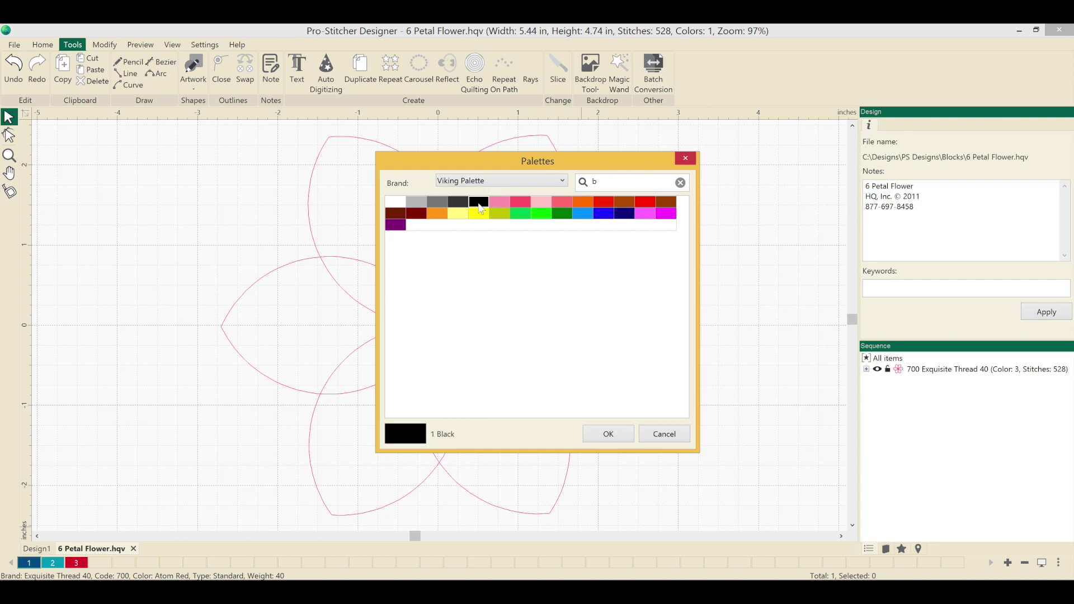
{"action": "left_click", "coordinate": [604, 215]}
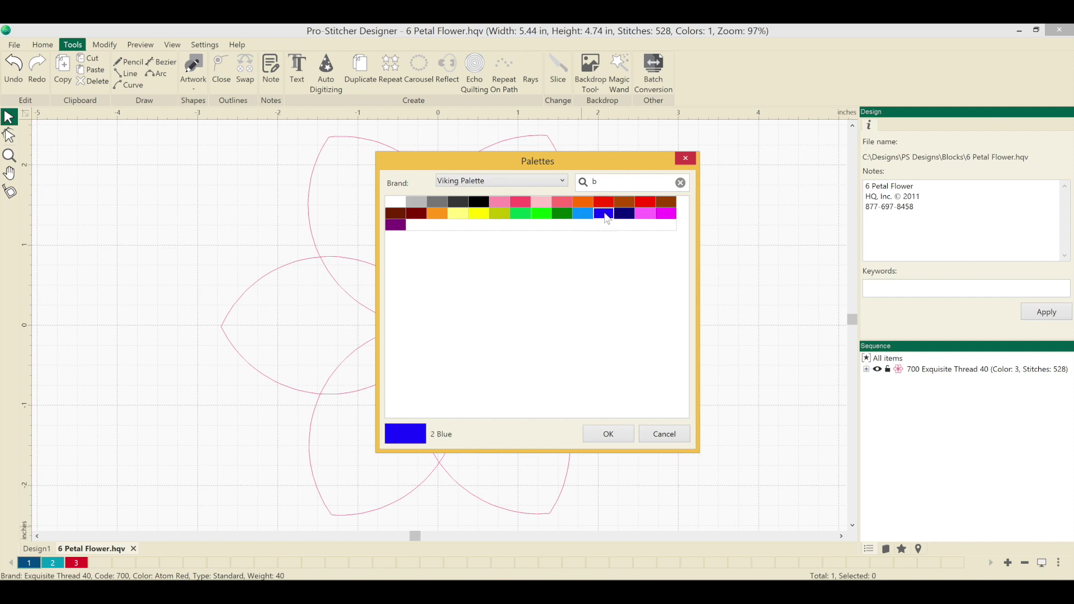
Clear the color search, view the Anchor thread chart again, and cancel without changing palette color 3.
{"action": "left_click", "coordinate": [609, 181]}
{"action": "key", "text": "BackSpace"}
{"action": "left_click", "coordinate": [562, 180]}
{"action": "left_click_drag", "start_coordinate": [562, 335], "coordinate": [564, 227]}
{"action": "left_click", "coordinate": [458, 193]}
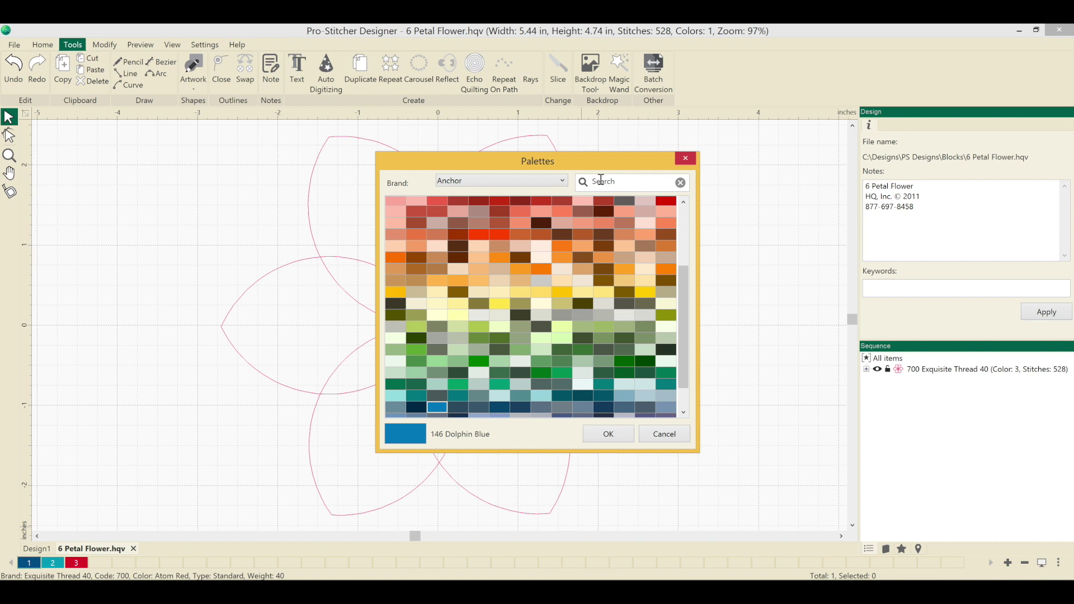
{"action": "left_click", "coordinate": [650, 434]}
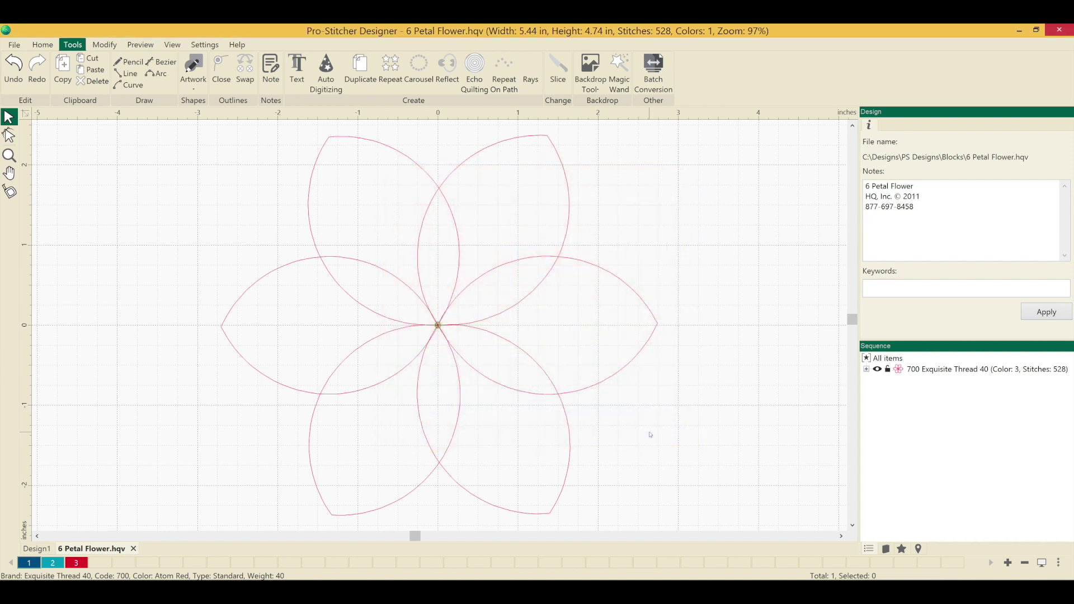